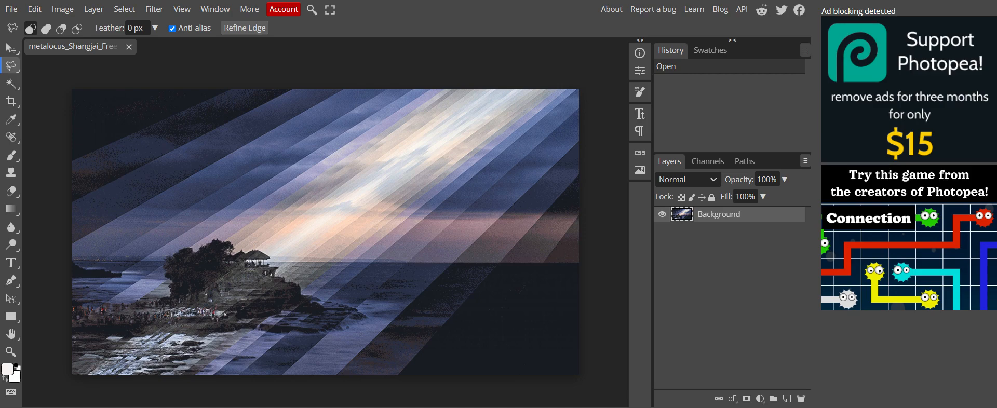
# Close the striped example image and open the harbour photo 20210807_152112(0).psd.
pyautogui.click(129, 47)
pyautogui.click(11, 9)
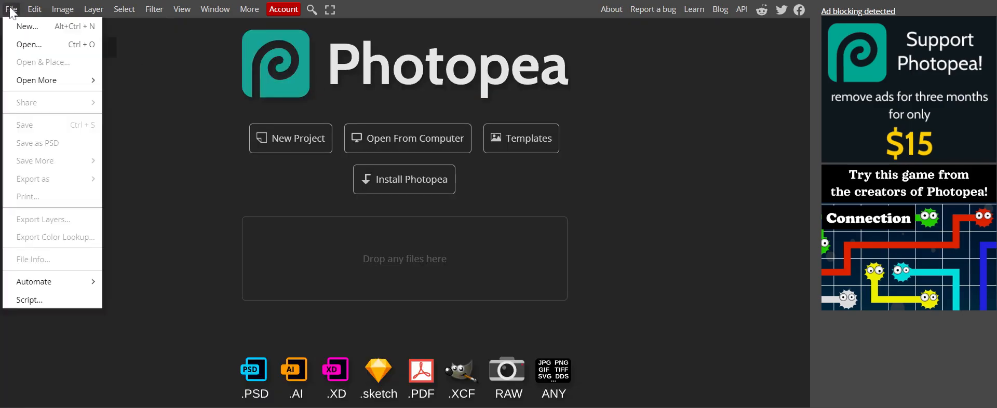
pyautogui.click(24, 46)
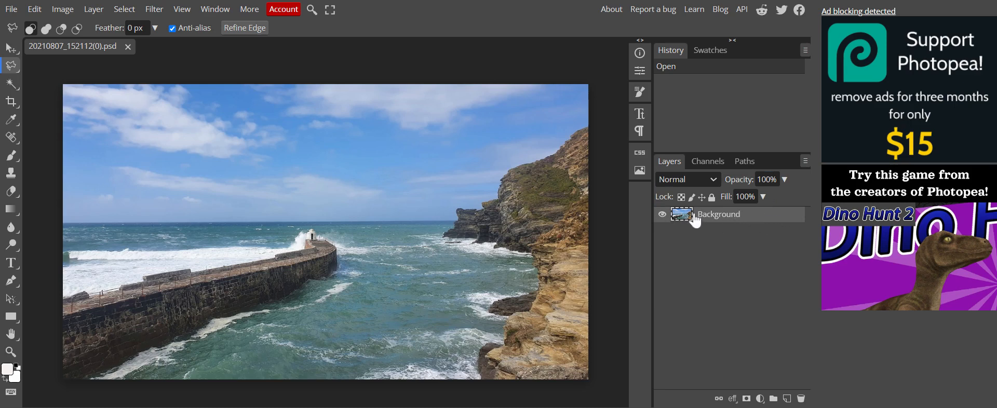
# Toggle the Background layer's visibility off and back on to examine what the layer contains.
pyautogui.click(662, 214)
pyautogui.click(662, 214)
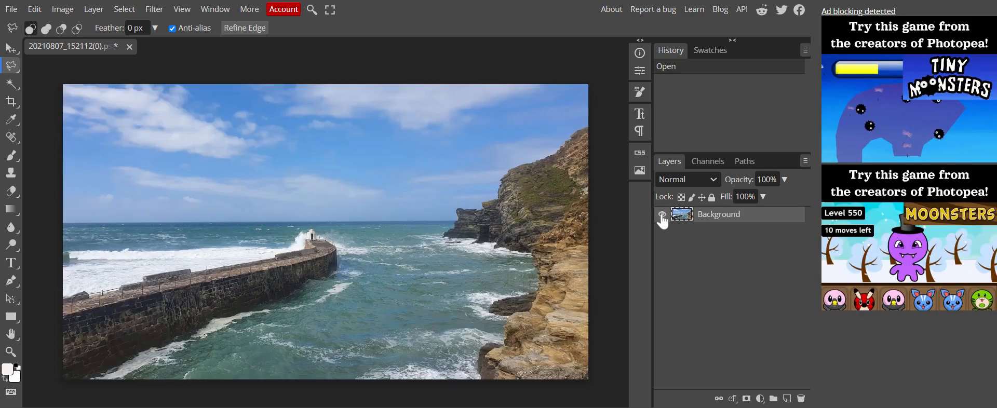
pyautogui.click(662, 214)
pyautogui.click(662, 215)
# Outline a narrow full-height wedge over the pier end with the Polygonal Lasso and copy it from the Background to a new layer.
pyautogui.click(11, 69)
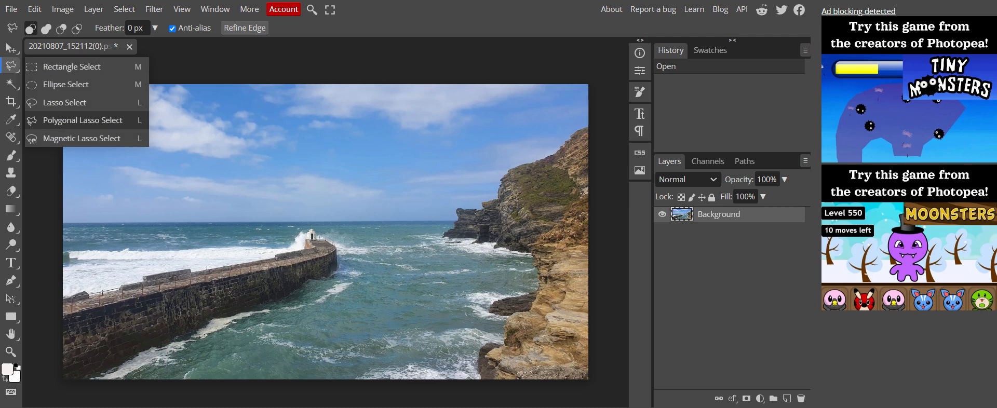
pyautogui.click(66, 120)
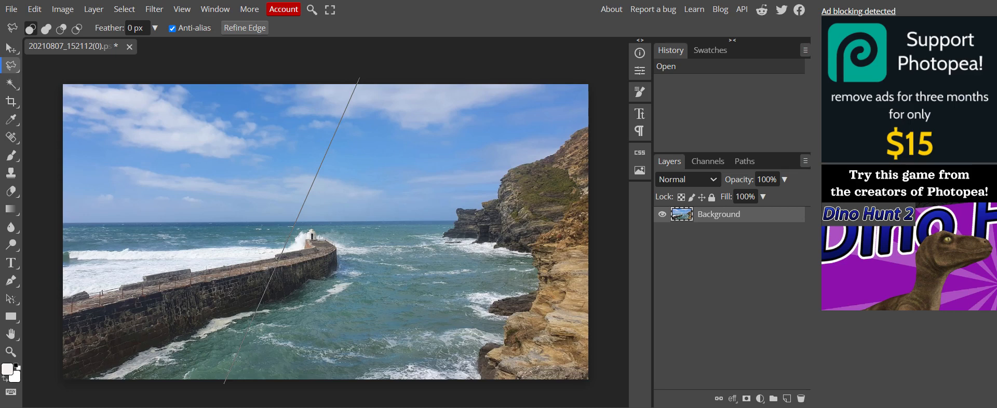
pyautogui.click(224, 384)
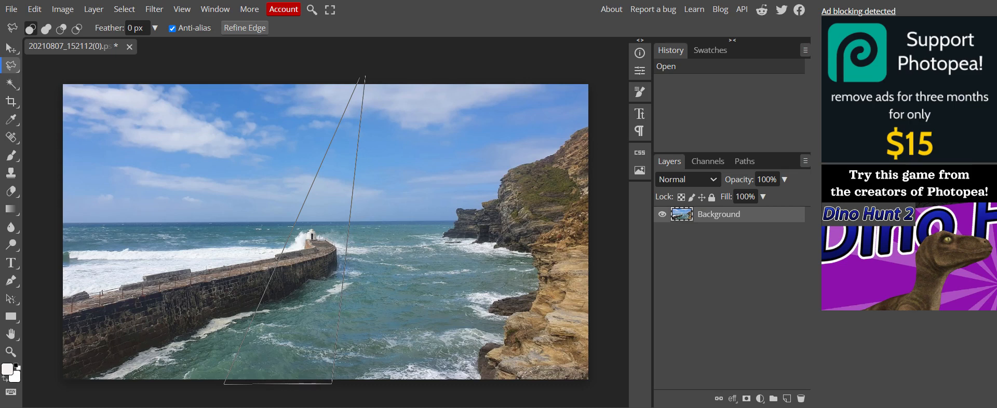
pyautogui.click(364, 76)
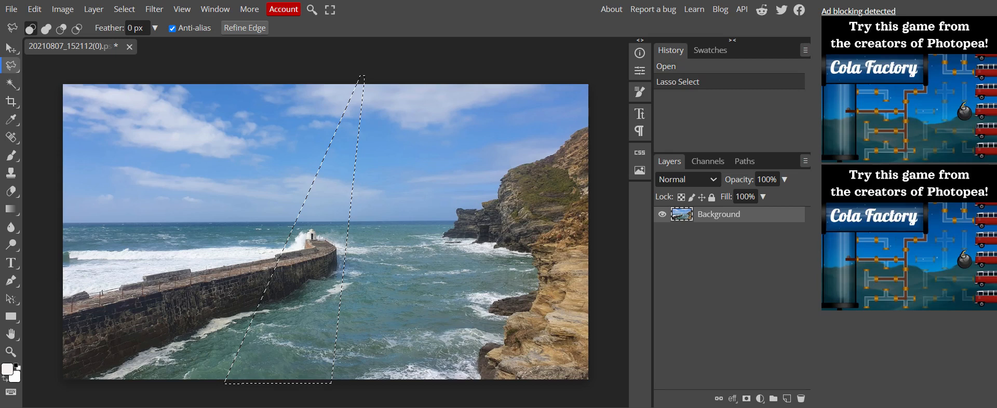
pyautogui.hotkey('ctrl', 'v')
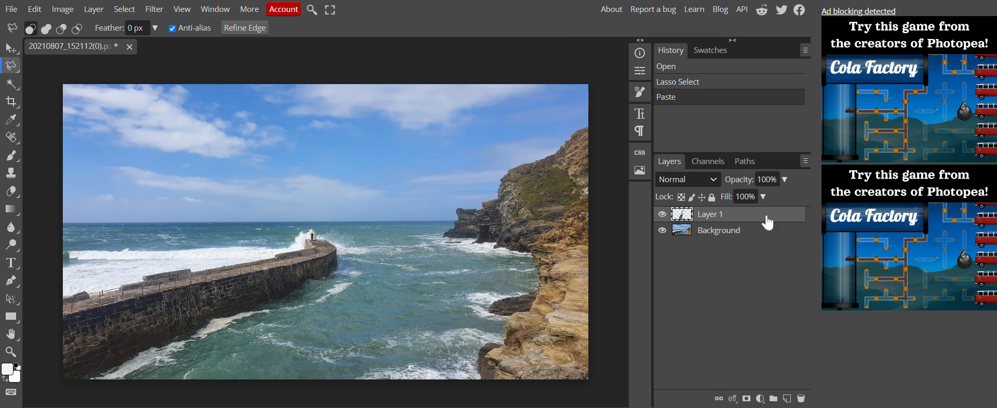
# Outline a slightly wider full-height wedge around the first slice and copy that area of the Background to a new layer beneath it.
pyautogui.click(663, 231)
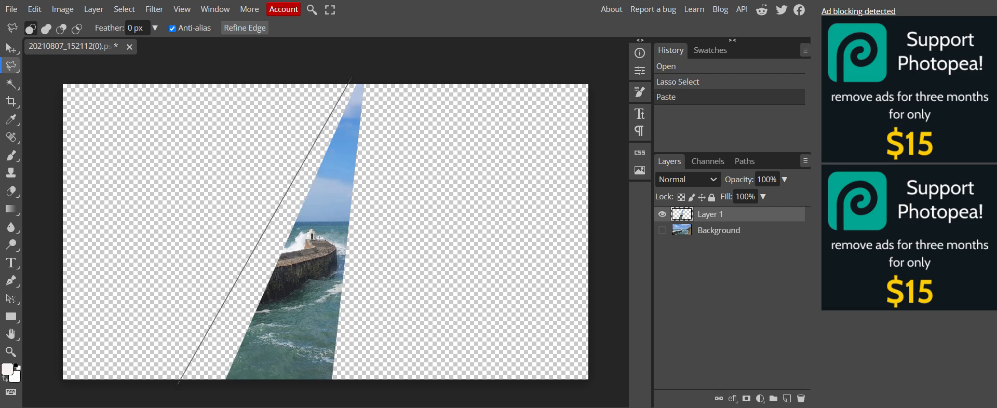
pyautogui.click(178, 384)
pyautogui.click(360, 385)
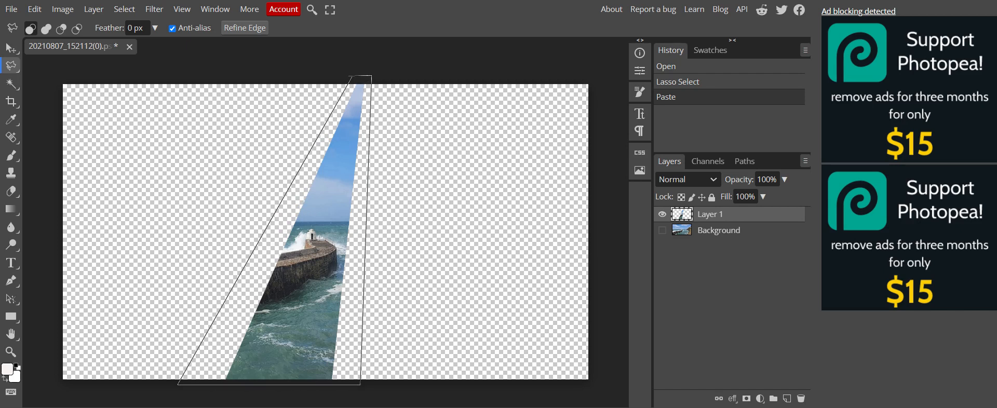
pyautogui.doubleClick(371, 76)
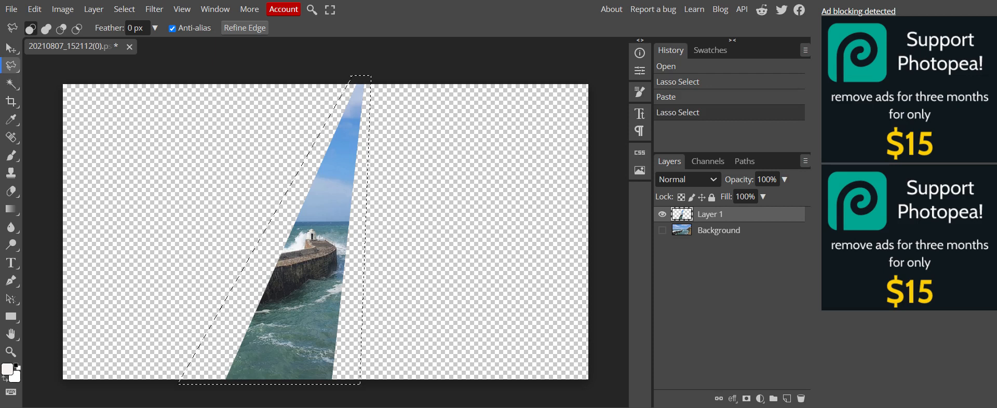
pyautogui.click(662, 231)
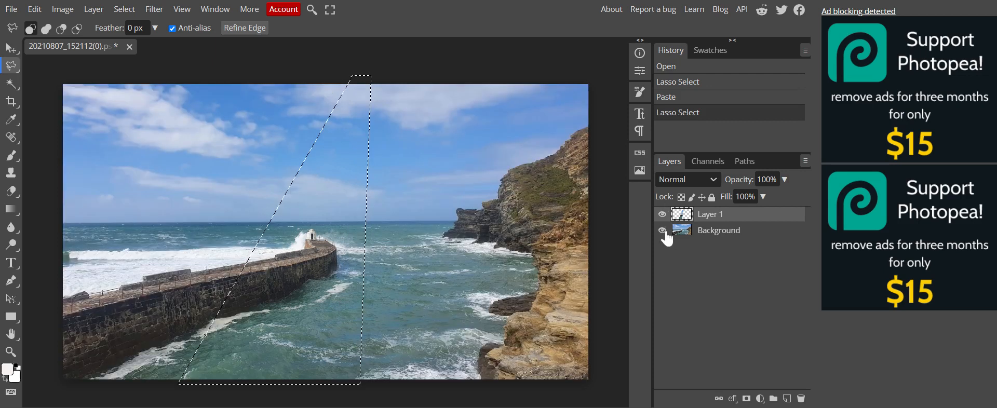
pyautogui.click(759, 232)
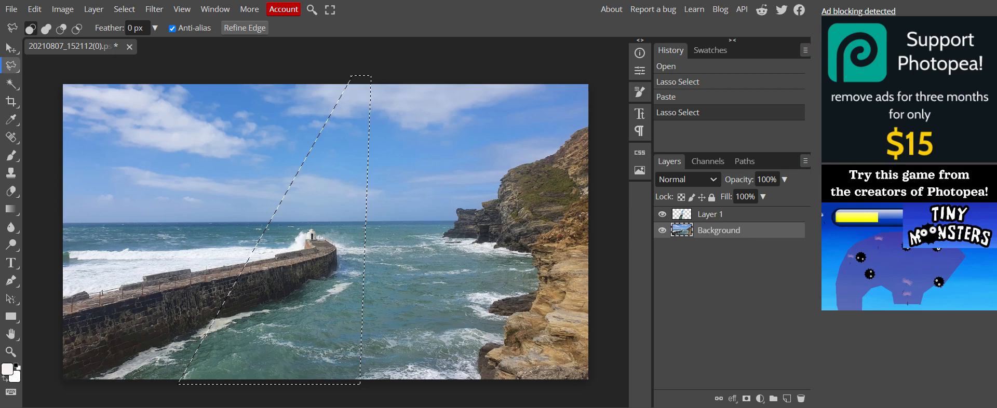
pyautogui.hotkey('ctrl', 'v')
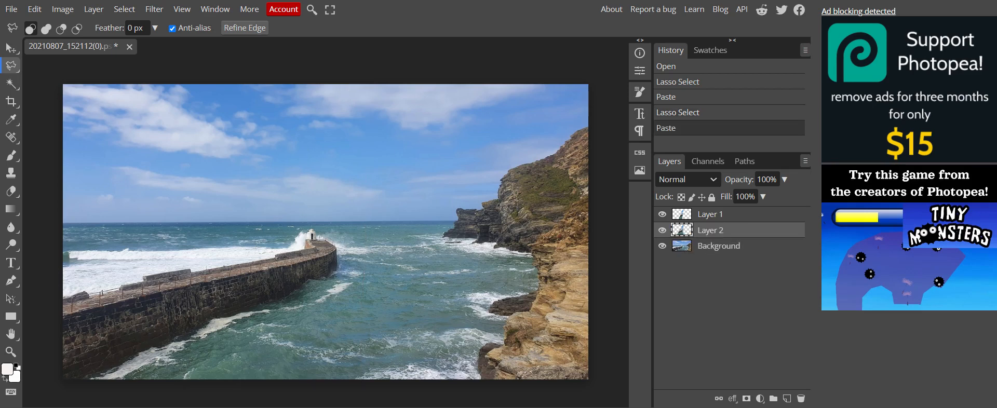
# Hide the Background and toggle the visibility of the two wedge layers to examine the slices.
pyautogui.click(662, 246)
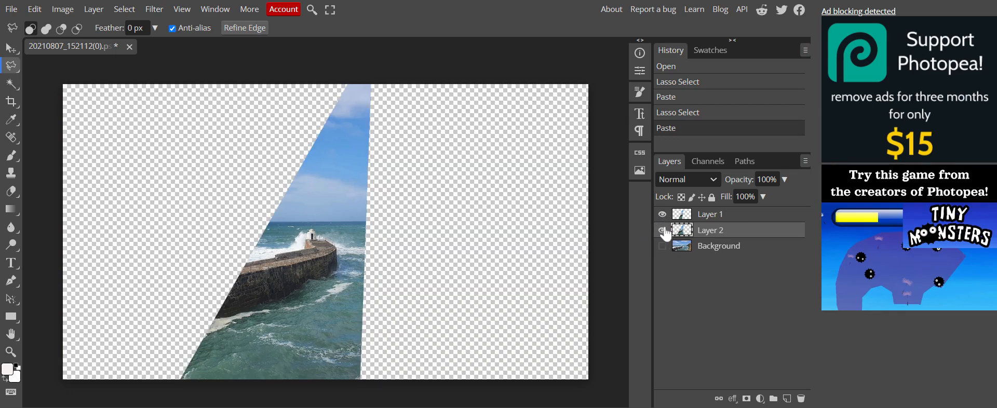
pyautogui.click(662, 214)
pyautogui.click(662, 230)
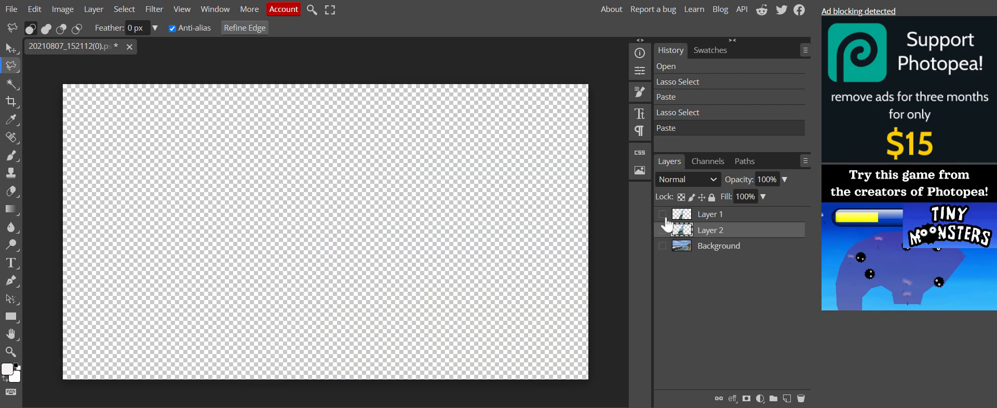
pyautogui.click(662, 214)
pyautogui.click(662, 230)
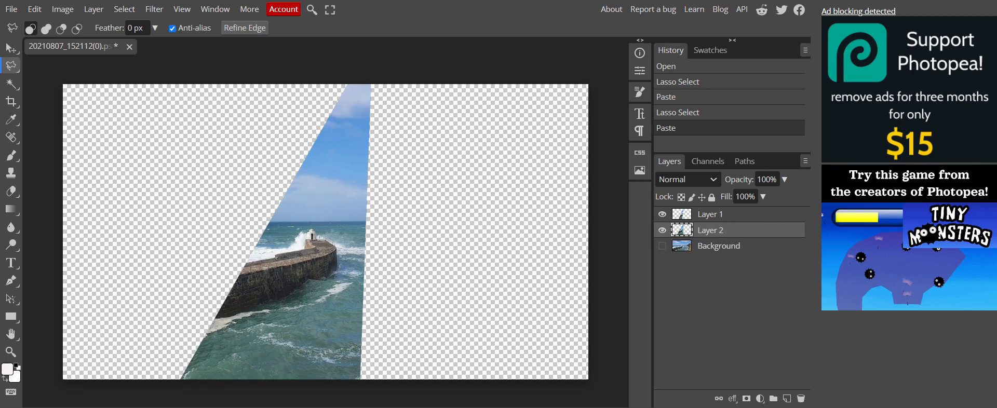
# Outline a third, wider wedge around the second slice and copy that area of the Background to a new layer.
pyautogui.click(341, 76)
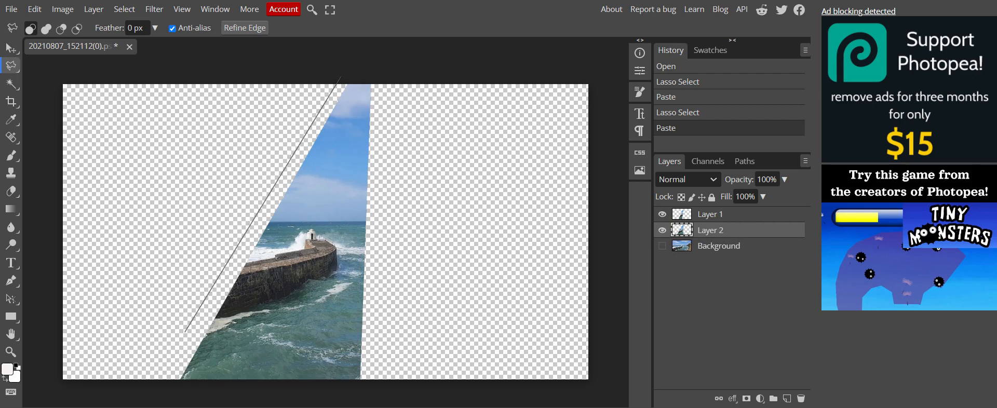
pyautogui.click(104, 383)
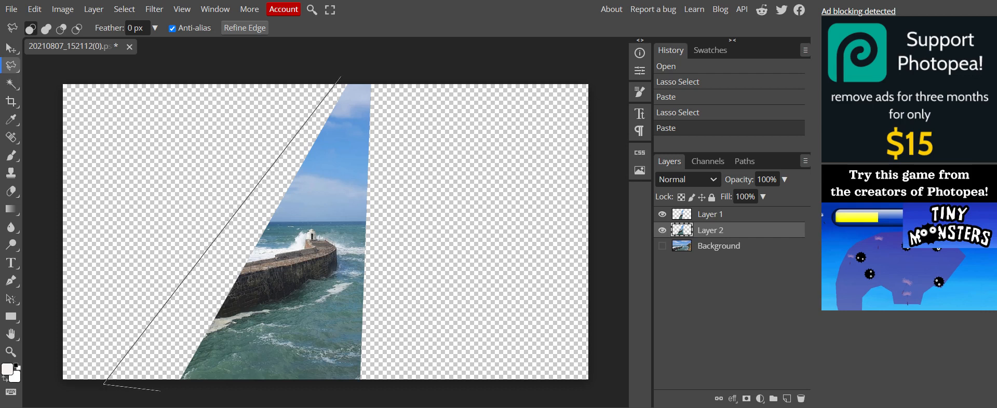
pyautogui.click(387, 385)
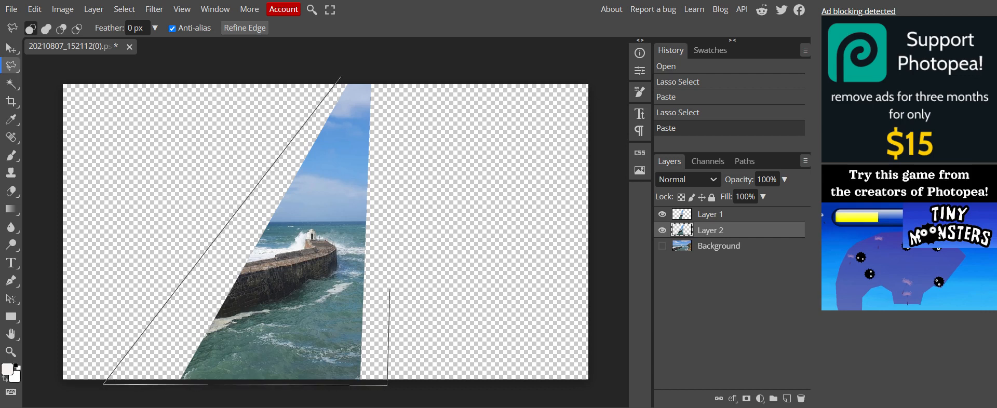
pyautogui.click(379, 77)
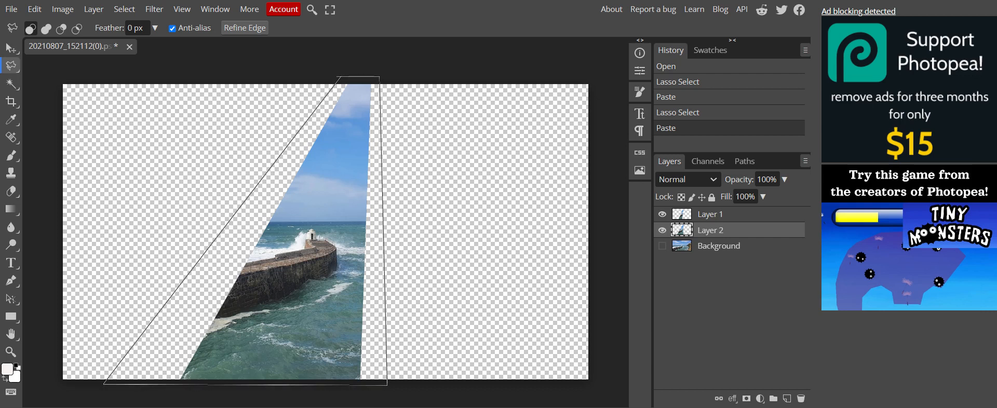
pyautogui.click(338, 77)
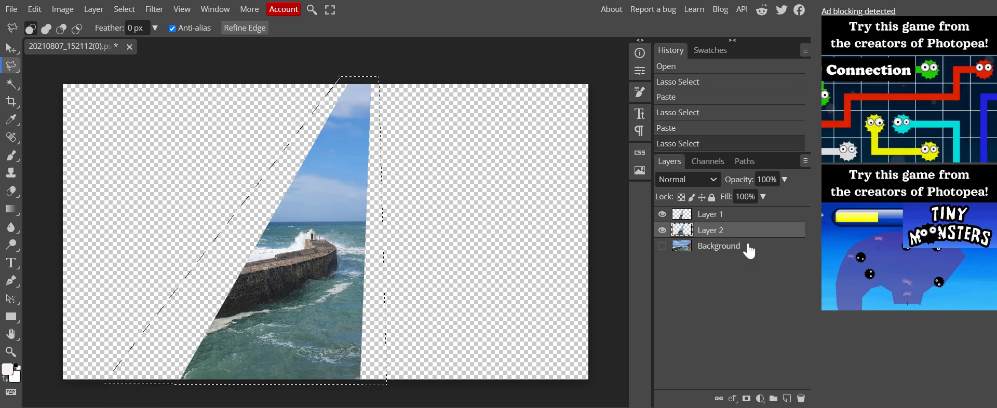
pyautogui.click(727, 246)
pyautogui.click(661, 246)
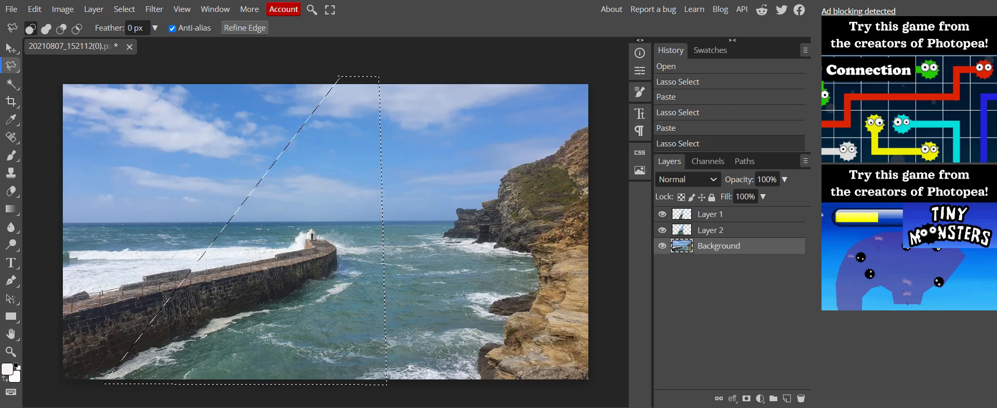
pyautogui.hotkey('ctrl', 'v')
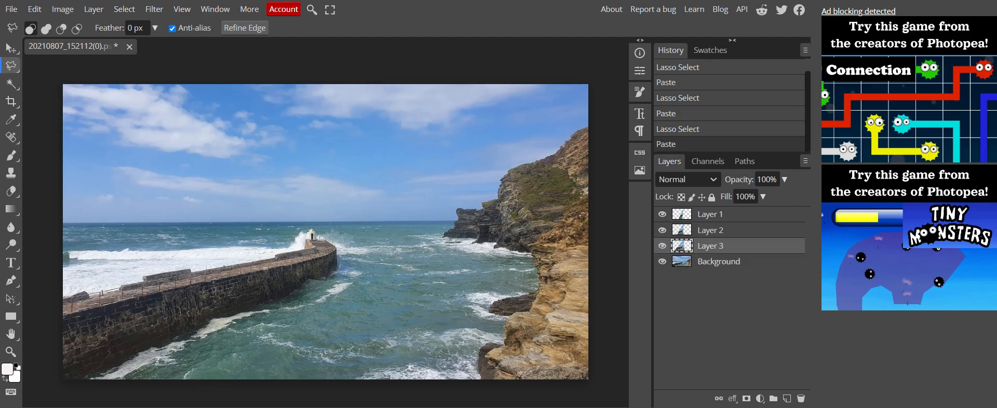
# Outline a fourth wedge extending beyond both sides of the third slice, and copy the selection from Layer 3 to a new layer.
pyautogui.click(664, 262)
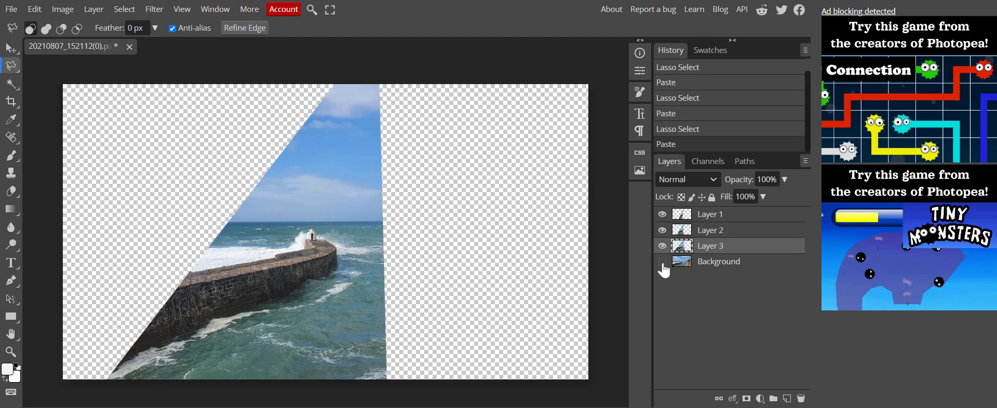
pyautogui.click(322, 78)
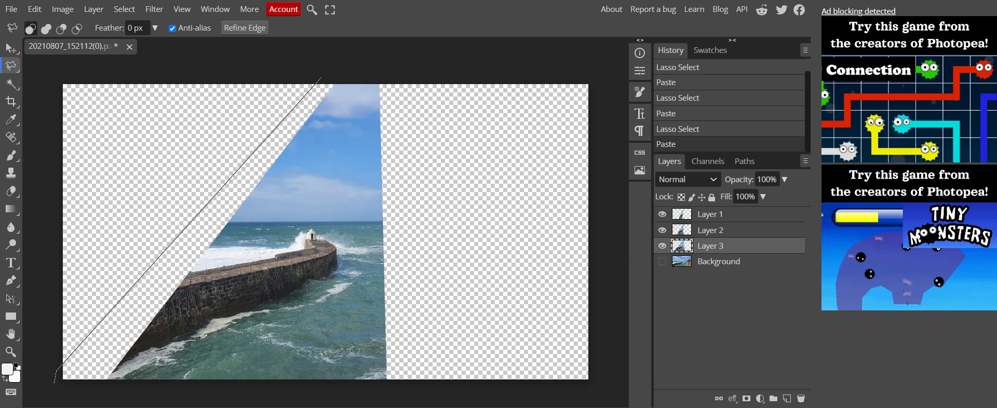
pyautogui.click(54, 385)
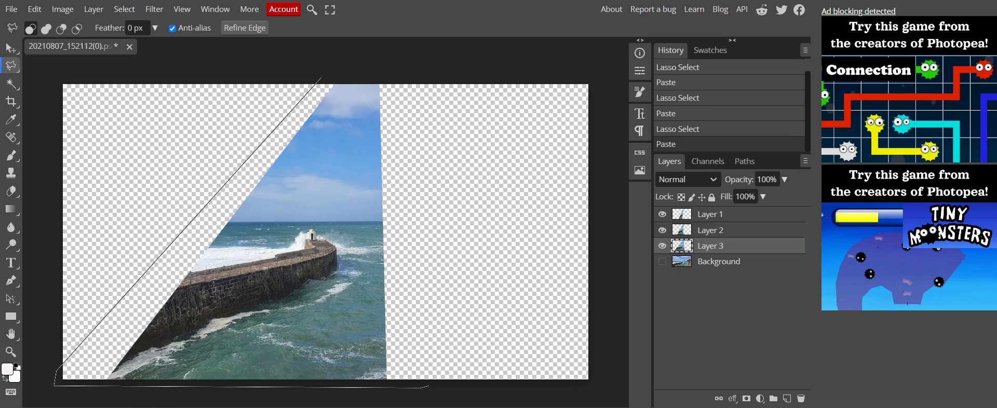
pyautogui.click(463, 385)
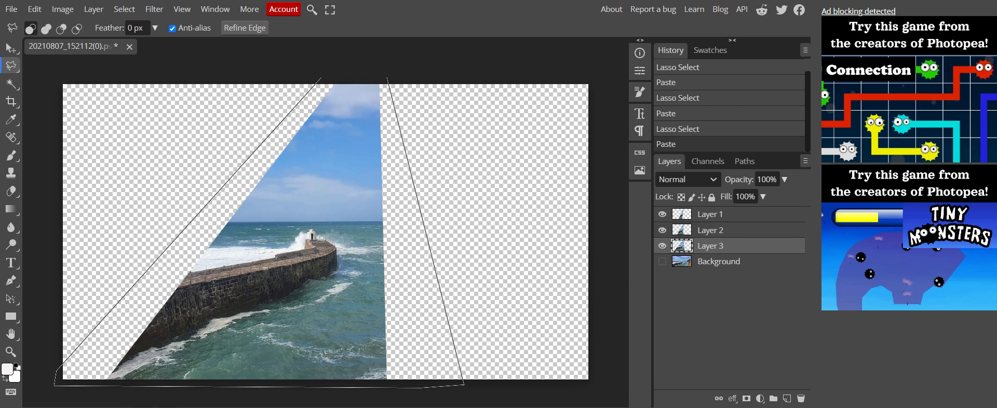
pyautogui.click(387, 77)
pyautogui.click(322, 78)
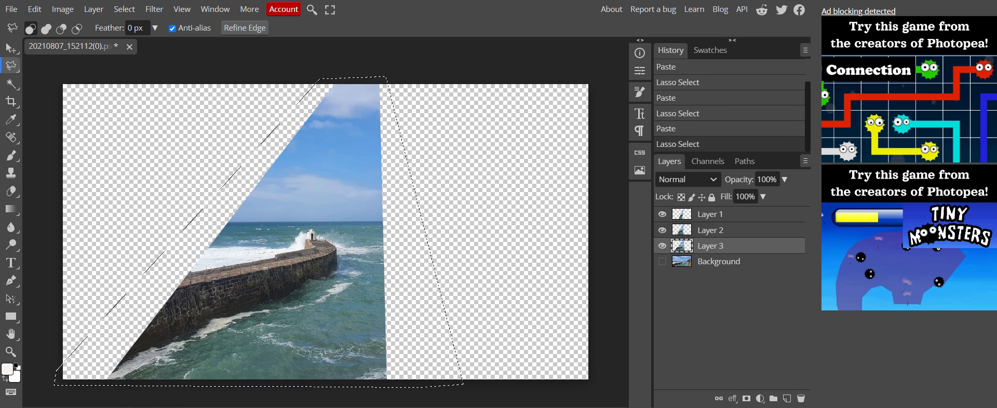
pyautogui.click(662, 262)
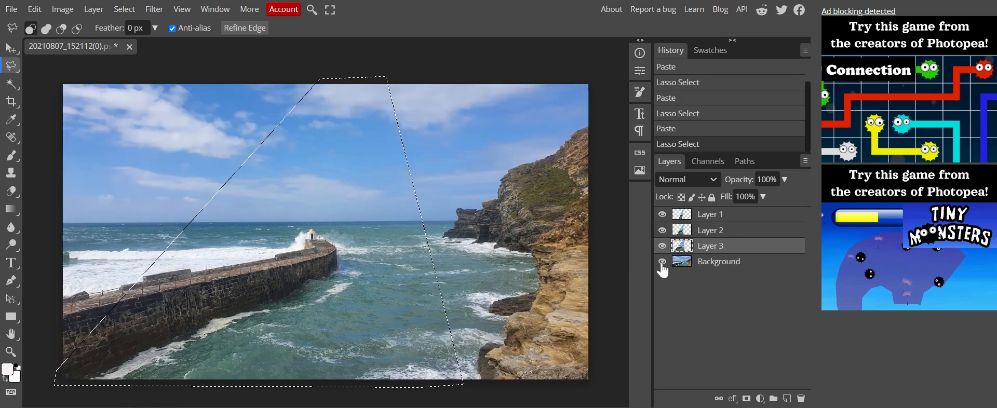
pyautogui.hotkey('ctrl', 'c')
pyautogui.hotkey('ctrl', 'v')
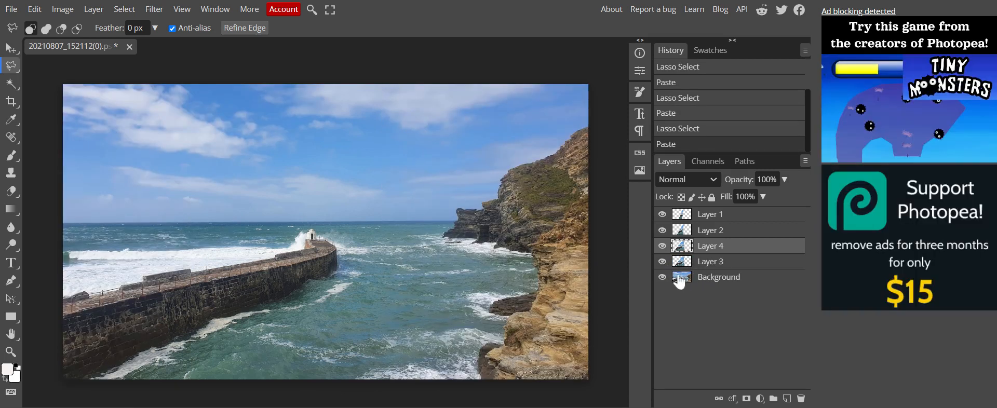
# Hide the Background and reorder the wedge layers so that Layer 3 sits directly above Layer 4.
pyautogui.click(662, 277)
pyautogui.click(721, 264)
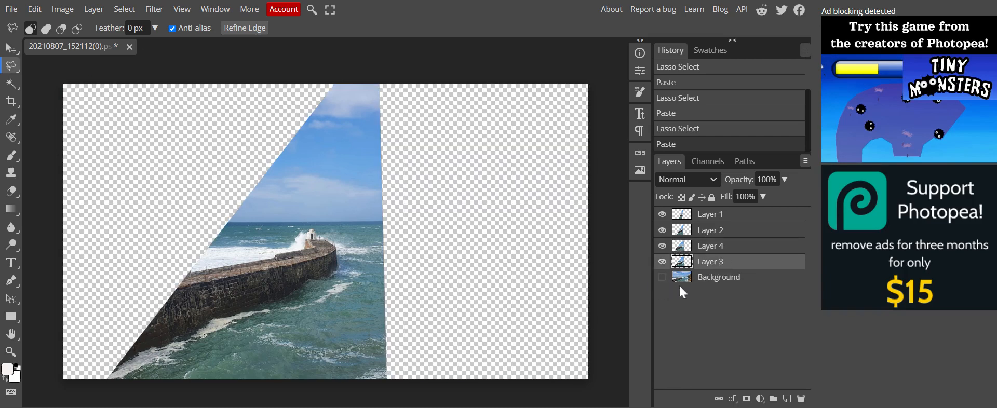
pyautogui.click(726, 247)
pyautogui.click(730, 261)
pyautogui.click(734, 247)
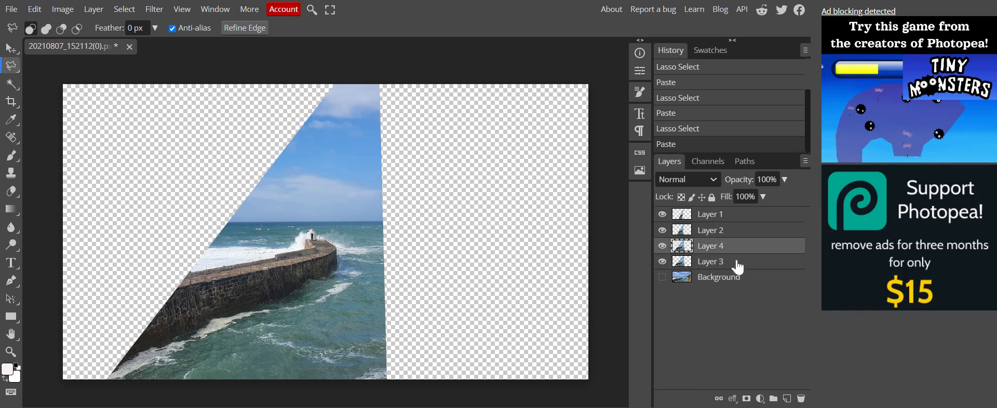
pyautogui.click(736, 263)
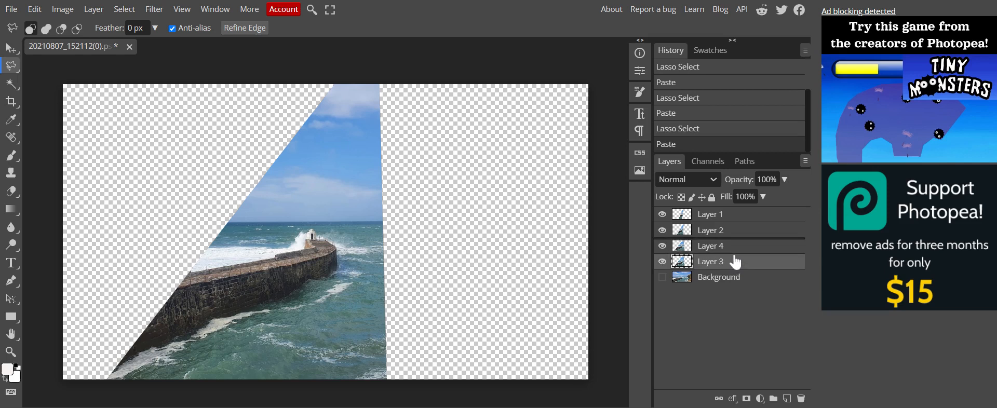
pyautogui.moveTo(735, 258); pyautogui.dragTo(735, 258)
pyautogui.click(728, 265)
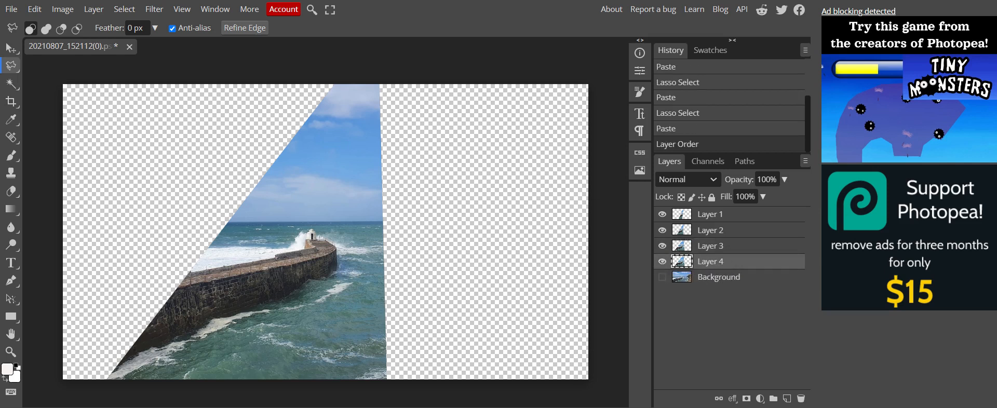
# Outline a fifth wedge with the polygonal lasso, extending beyond both sides of the visible slice and past the canvas's lower-left corner.
pyautogui.click(313, 81)
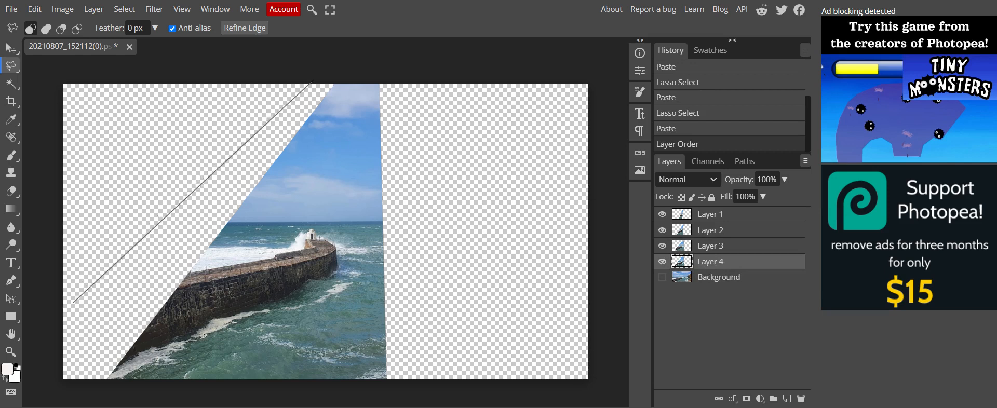
pyautogui.click(47, 359)
pyautogui.click(47, 388)
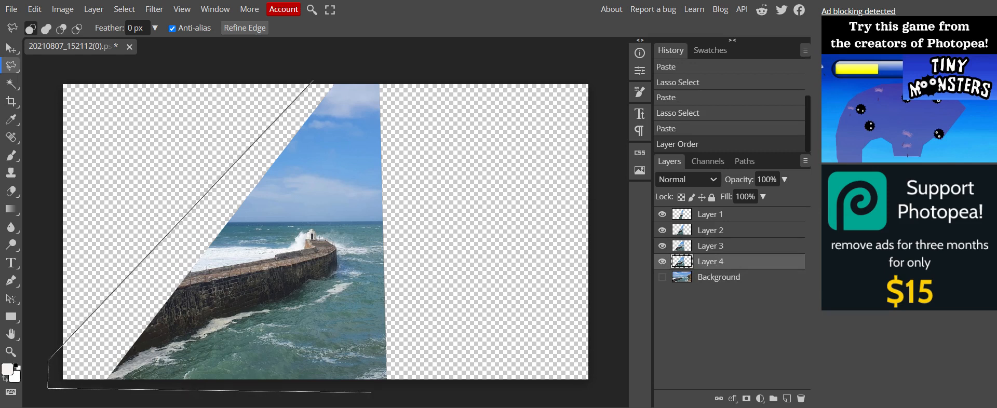
pyautogui.click(463, 386)
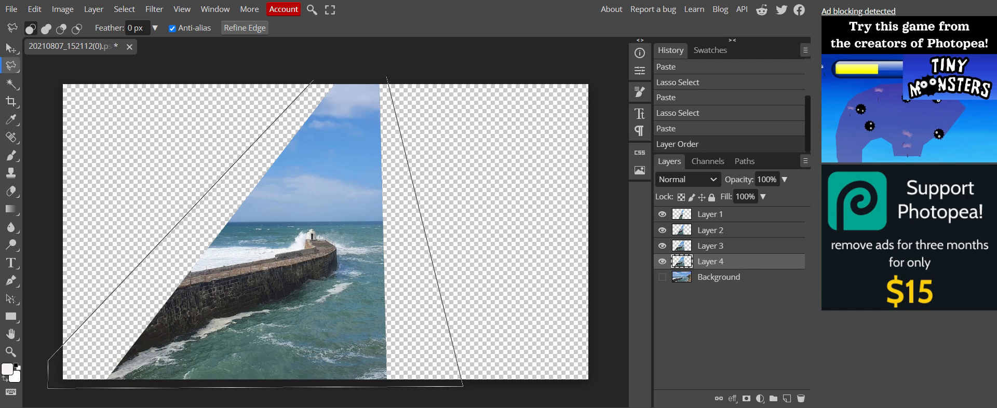
pyautogui.click(378, 76)
pyautogui.click(314, 81)
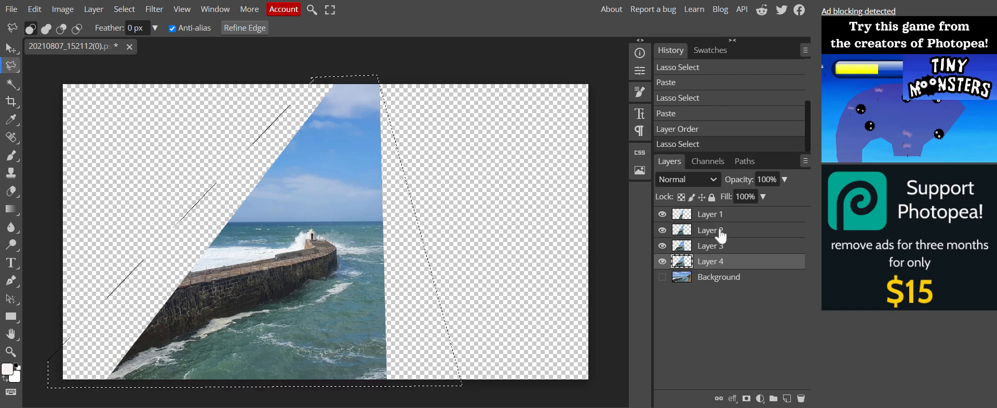
# Copy the fifth wedge area from the Background to a new layer below Layer 4, and hide the Background again.
pyautogui.click(662, 277)
pyautogui.click(734, 280)
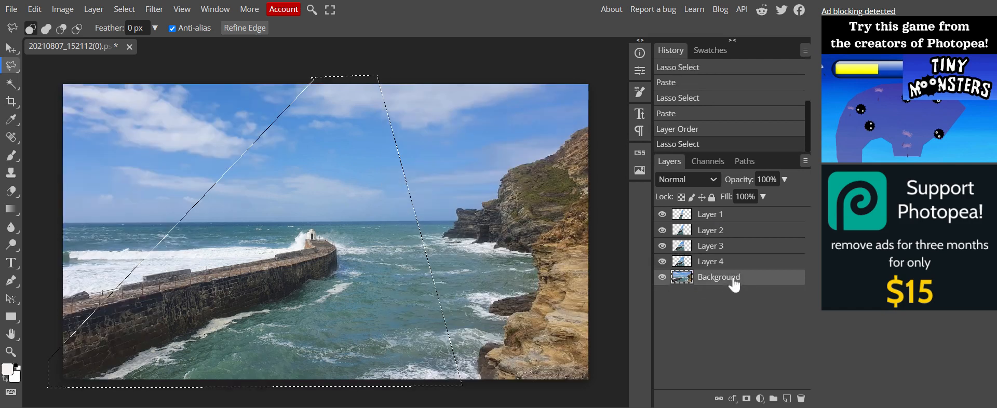
pyautogui.hotkey('ctrl', 'c')
pyautogui.hotkey('ctrl', 'v')
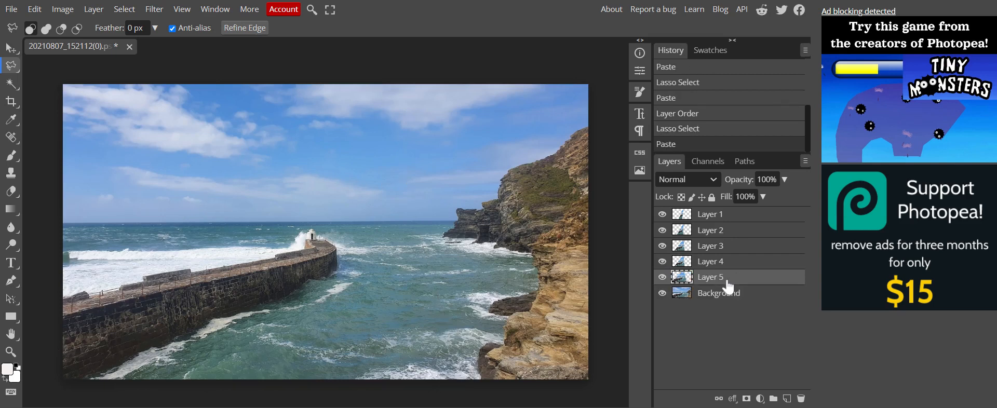
pyautogui.click(662, 293)
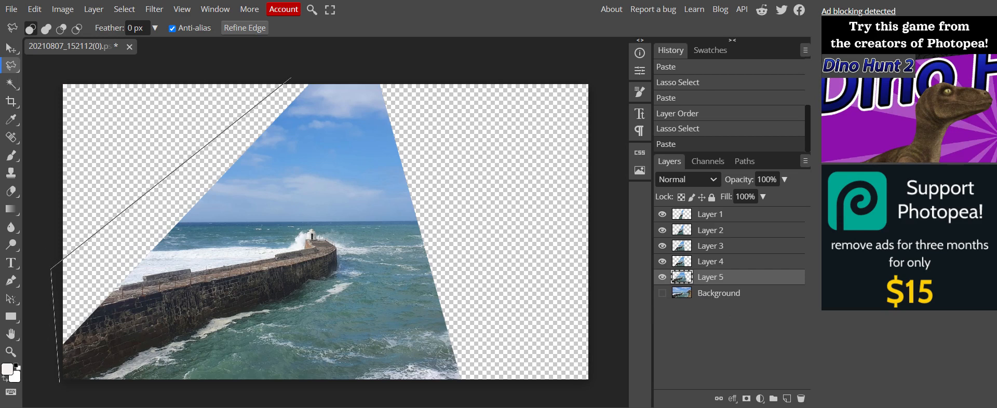
# Outline a sixth wedge around the fifth slice, enclosing more of the left edge and reaching nearer the canvas's lower-right corner.
pyautogui.click(57, 392)
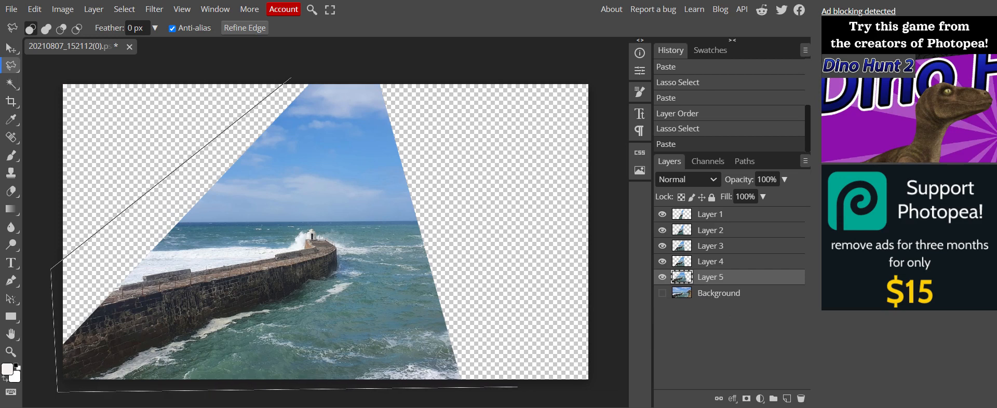
pyautogui.click(527, 385)
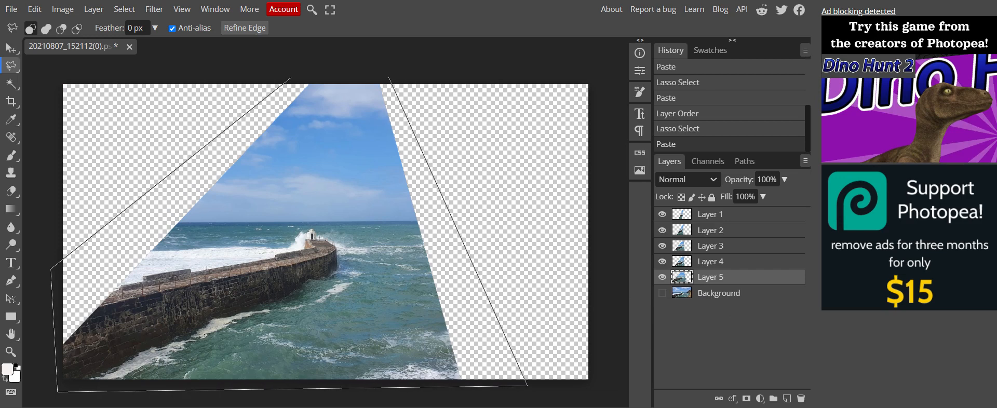
pyautogui.click(388, 76)
pyautogui.click(291, 77)
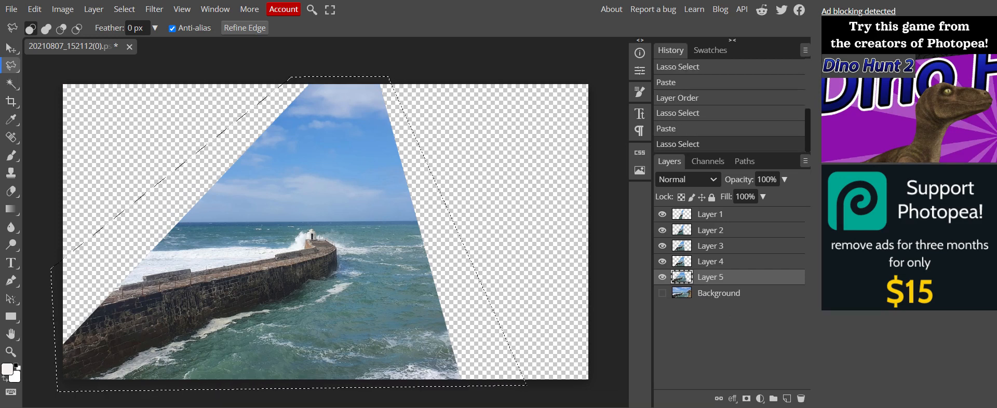
# Copy the sixth wedge area from the Background to a new layer below Layer 5, and hide the Background again.
pyautogui.click(662, 294)
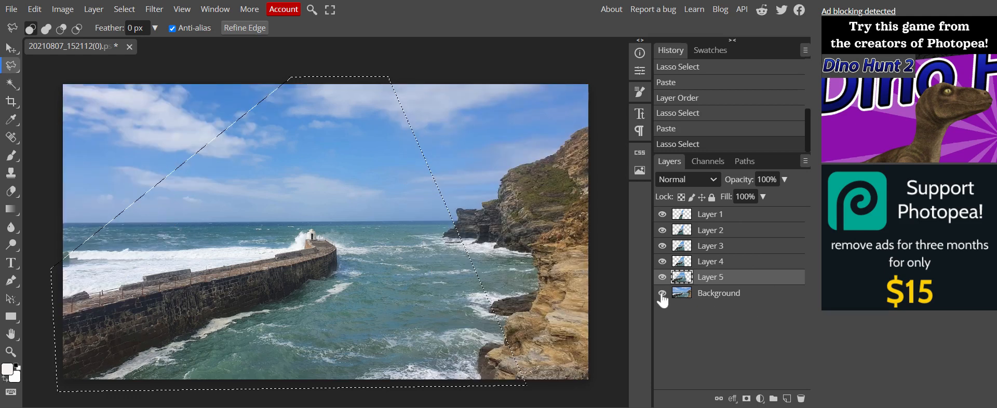
pyautogui.click(746, 295)
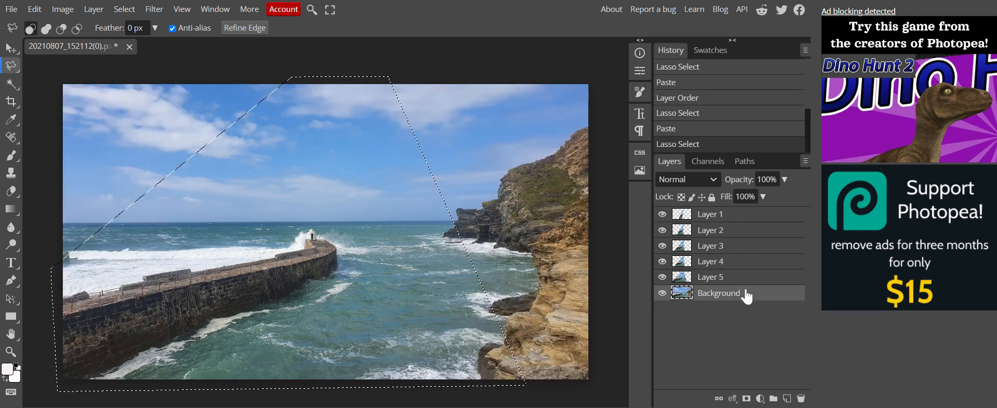
pyautogui.hotkey('ctrl', 'c')
pyautogui.hotkey('ctrl', 'v')
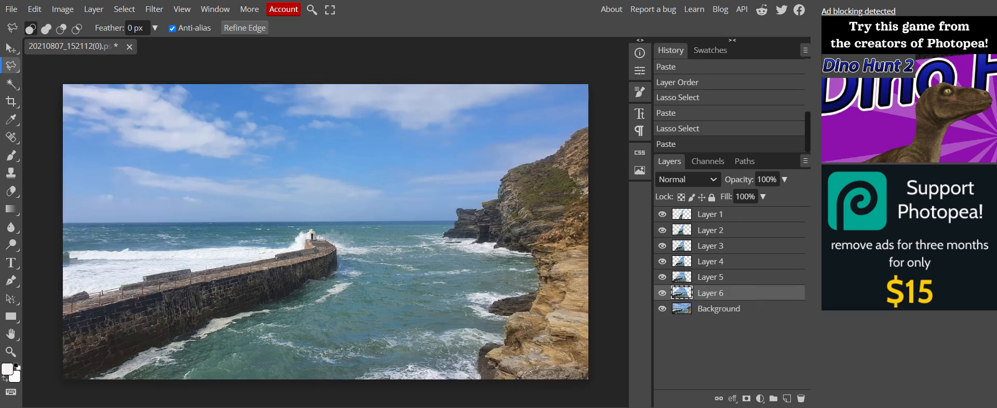
pyautogui.click(662, 309)
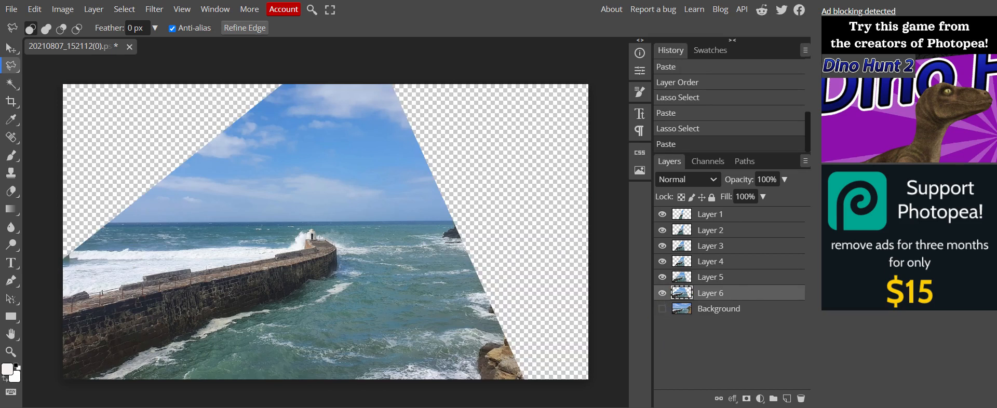
# Outline a seventh wedge around the sixth slice, extending past both slanted sides and almost to the canvas's lower-right corner.
pyautogui.click(258, 78)
pyautogui.click(51, 213)
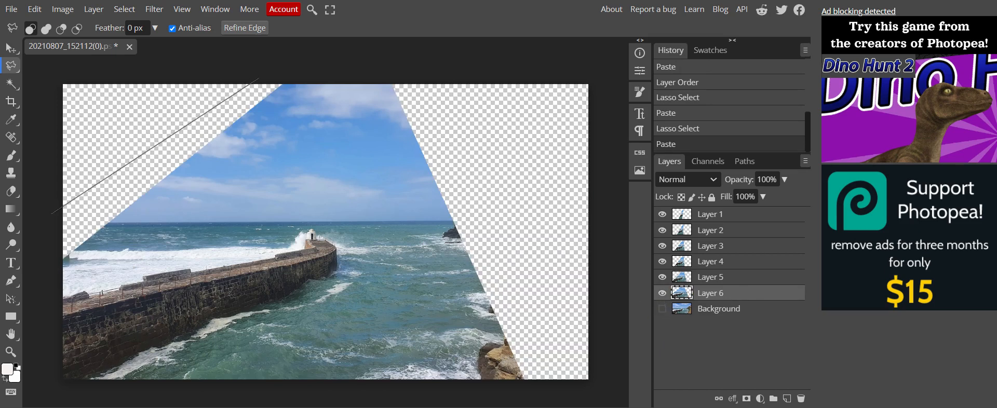
pyautogui.click(45, 388)
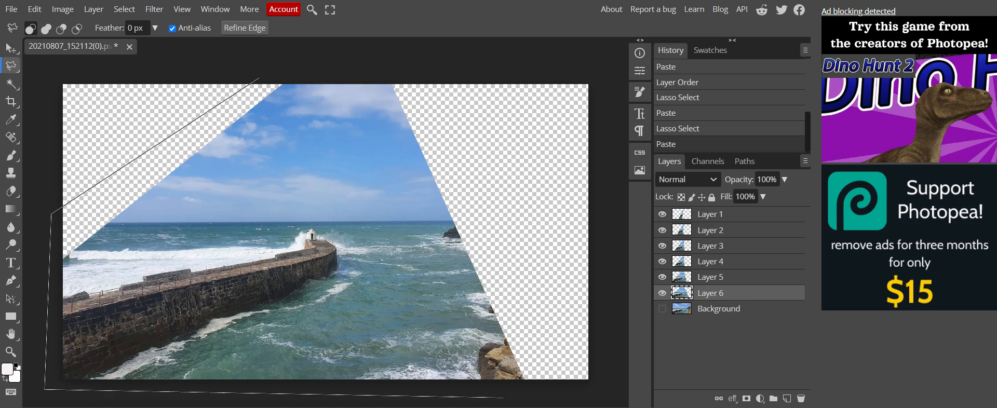
pyautogui.click(575, 391)
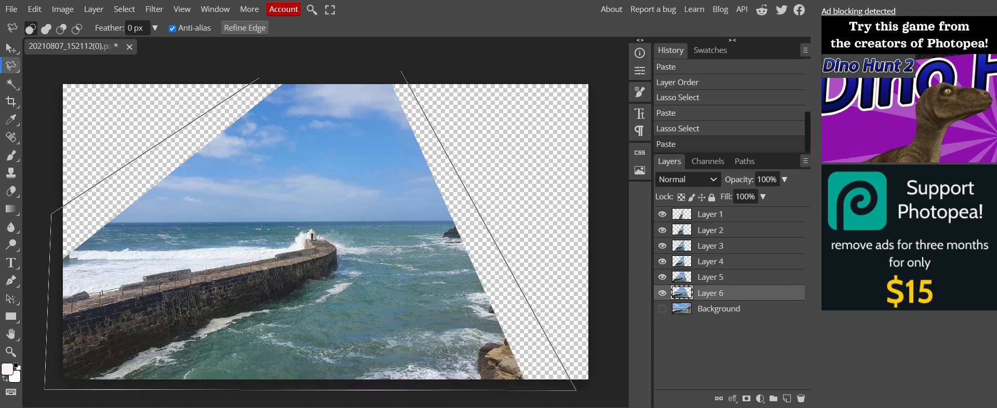
pyautogui.click(393, 71)
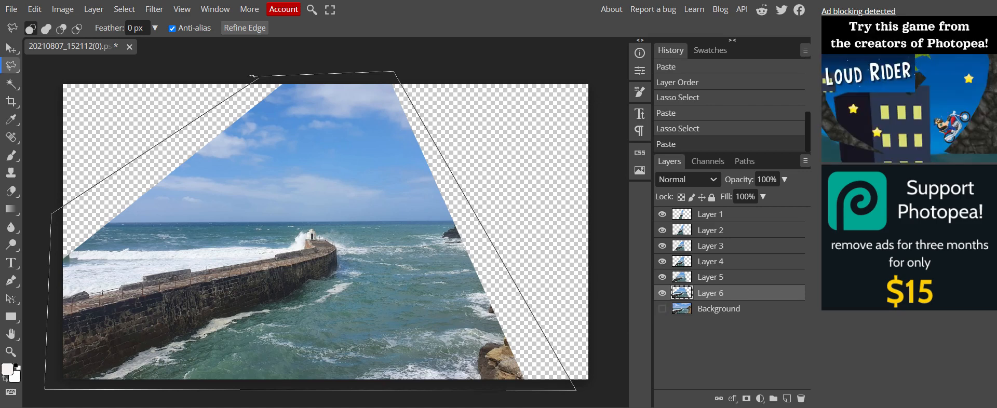
pyautogui.click(256, 77)
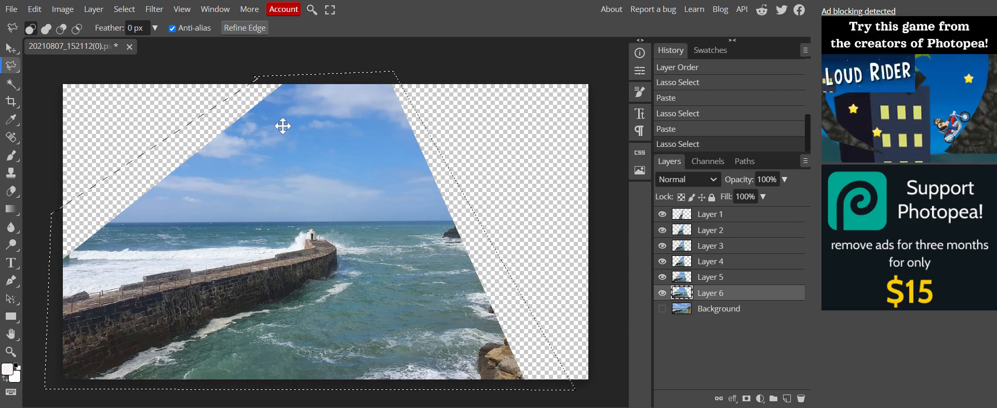
# Show the Background and copy the seventh selection from Layer 6 to a new layer.
pyautogui.click(661, 309)
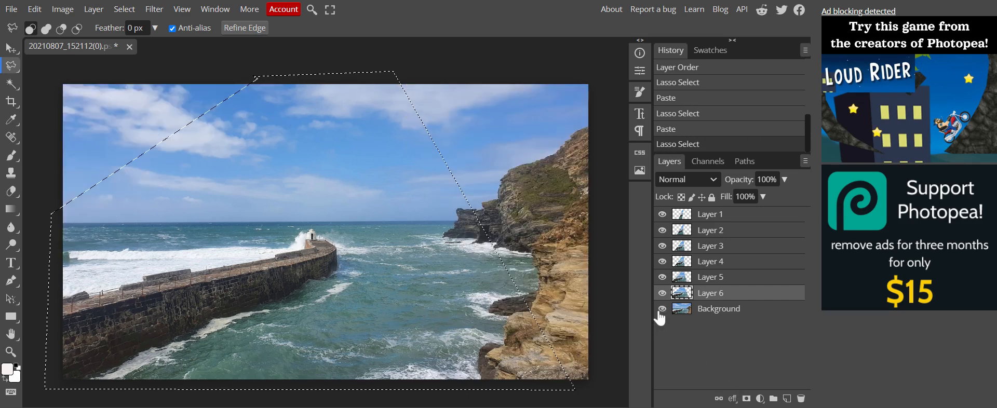
pyautogui.hotkey('ctrl', 'c')
pyautogui.hotkey('ctrl', 'v')
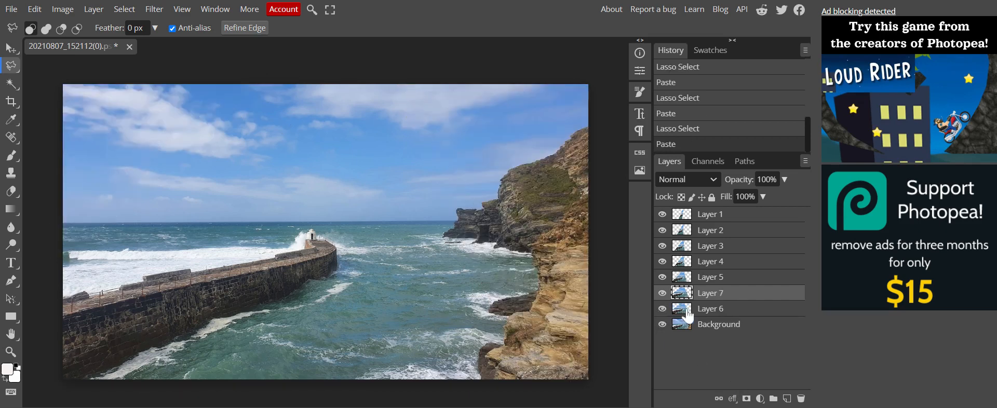
# Reorder the layers so that Layer 6 sits directly above Layer 7, and hide the Background.
pyautogui.moveTo(738, 315); pyautogui.dragTo(736, 292)
pyautogui.click(735, 309)
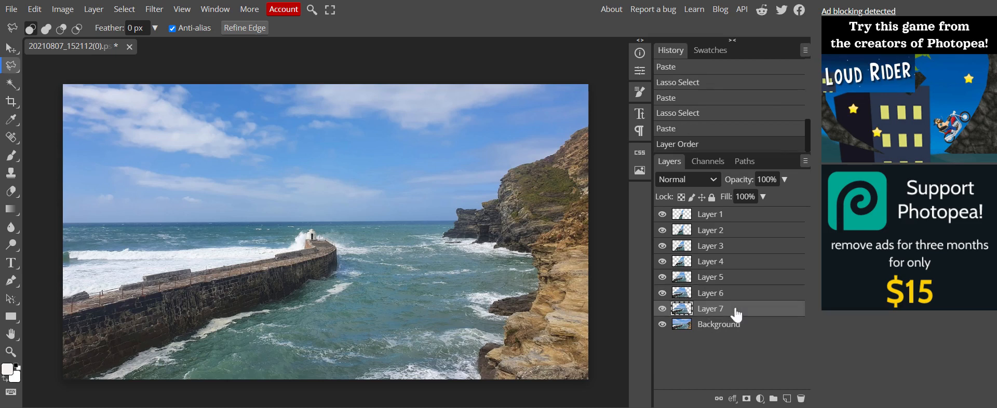
pyautogui.click(661, 324)
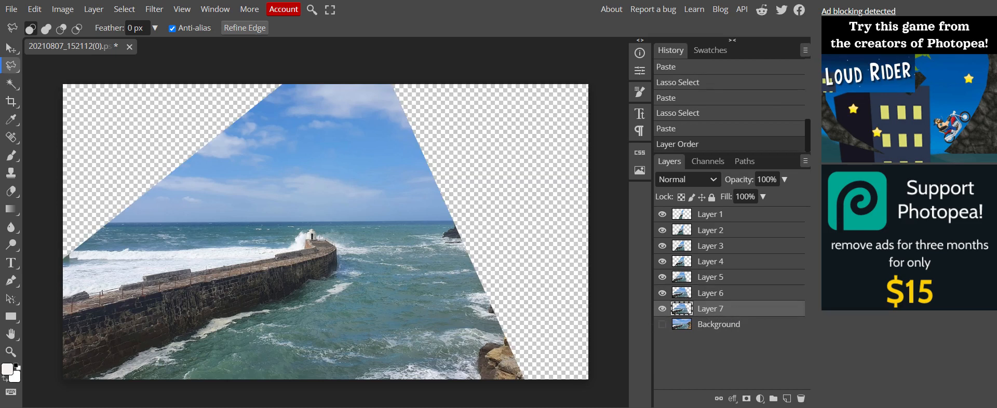
# Outline an eighth, wider wedge around the visible slice and copy that area of the Background to a new layer below Layer 7.
pyautogui.moveTo(244, 81)
pyautogui.mouseDown()
pyautogui.moveTo(57, 180)
pyautogui.moveTo(65, 384)
pyautogui.moveTo(46, 389)
pyautogui.moveTo(135, 407)
pyautogui.moveTo(526, 399)
pyautogui.moveTo(582, 386)
pyautogui.moveTo(588, 378)
pyautogui.moveTo(583, 384)
pyautogui.moveTo(428, 78)
pyautogui.moveTo(251, 76)
pyautogui.mouseUp()
pyautogui.click(661, 324)
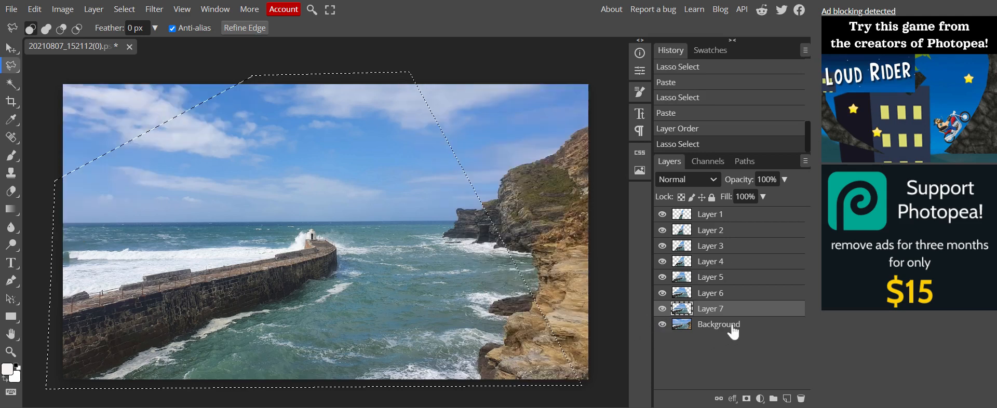
pyautogui.click(737, 330)
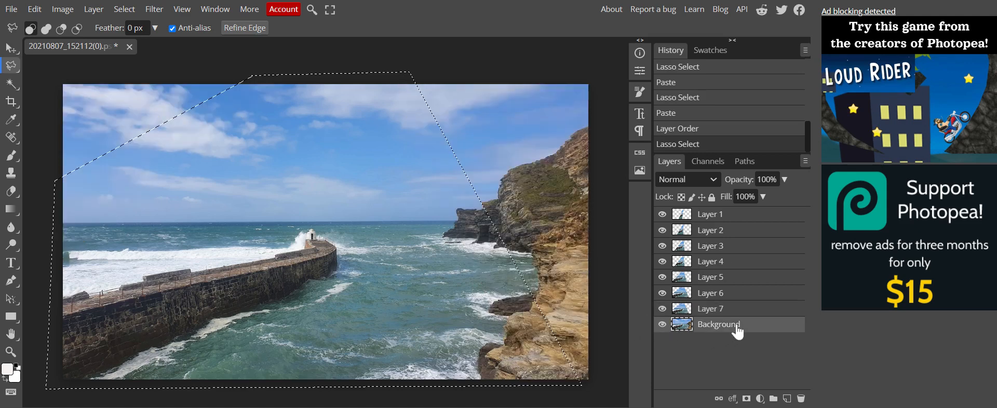
pyautogui.hotkey('ctrl', 'c')
pyautogui.hotkey('ctrl', 'v')
pyautogui.click(663, 338)
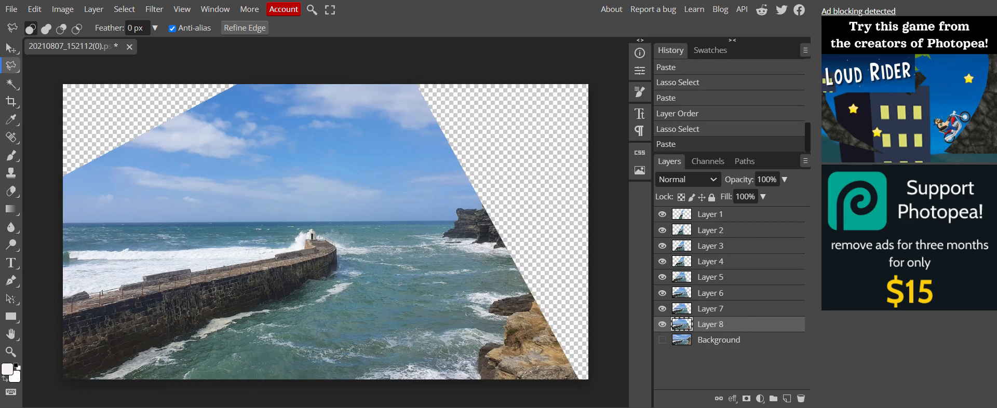
# Outline a ninth area around the eighth slice, leaving out only the canvas's upper-left corner and a larger upper-right triangle.
pyautogui.click(203, 73)
pyautogui.click(52, 128)
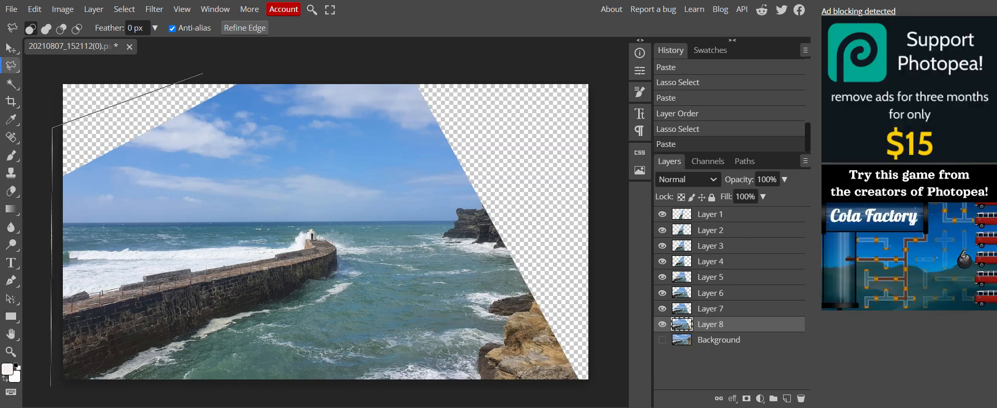
pyautogui.click(52, 387)
pyautogui.click(611, 388)
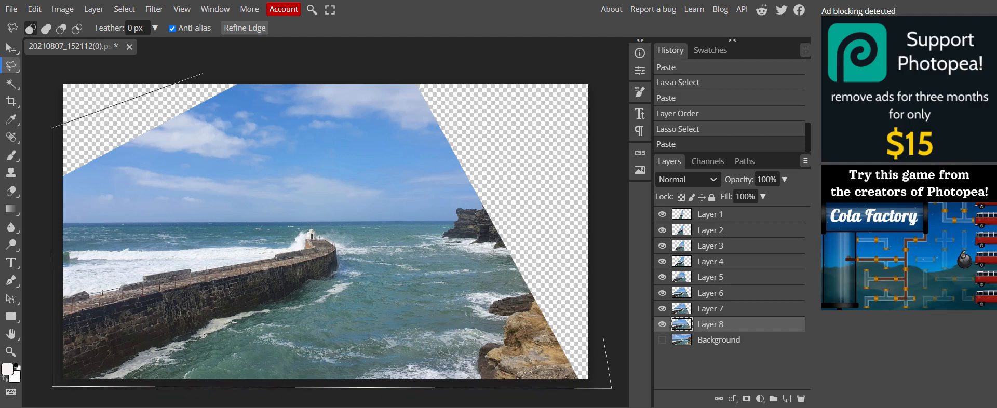
pyautogui.click(607, 300)
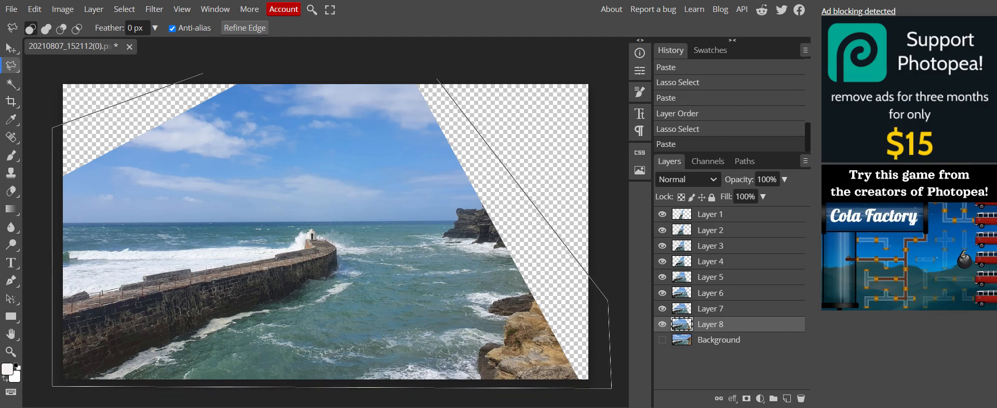
pyautogui.click(431, 76)
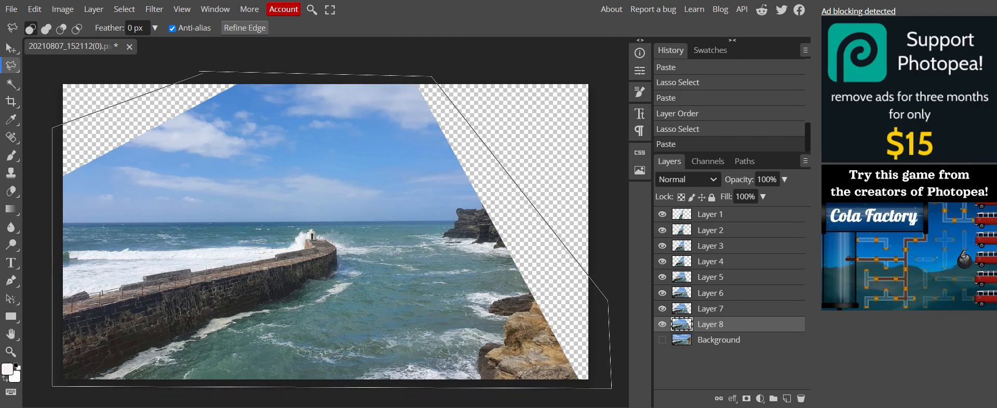
pyautogui.click(200, 71)
# Copy the ninth area from the Background to a new layer below Layer 8, and hide the Background again.
pyautogui.click(697, 341)
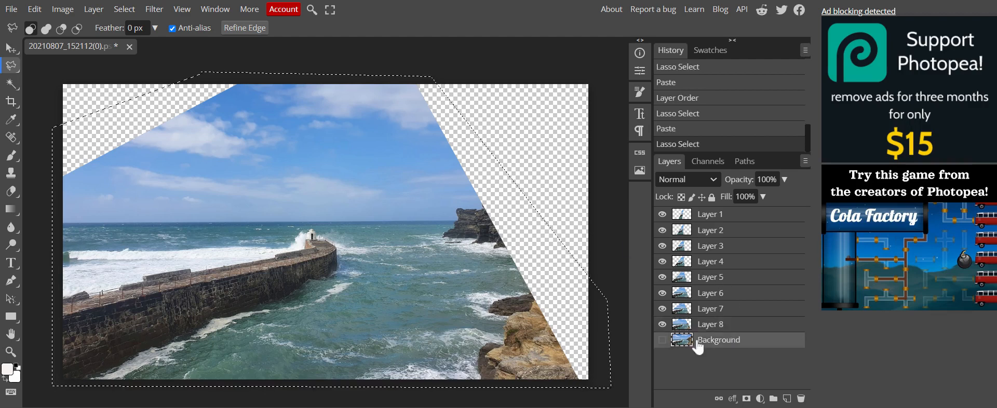
pyautogui.click(662, 340)
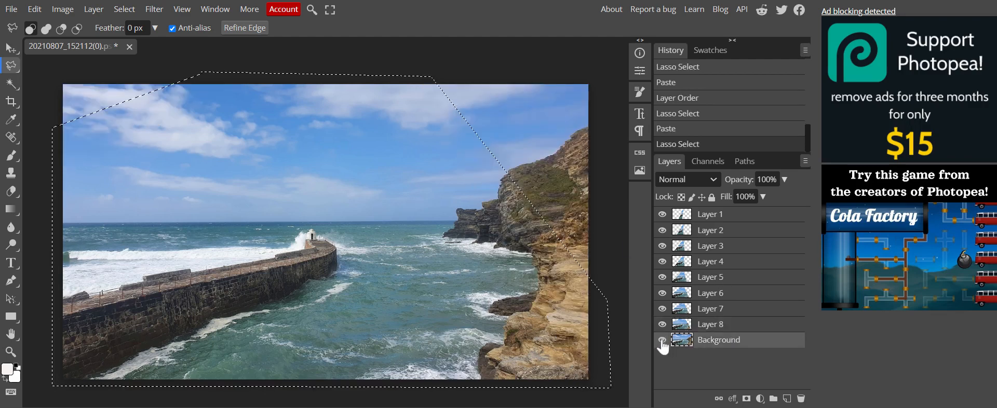
pyautogui.hotkey('ctrl', 'c')
pyautogui.hotkey('ctrl', 'v')
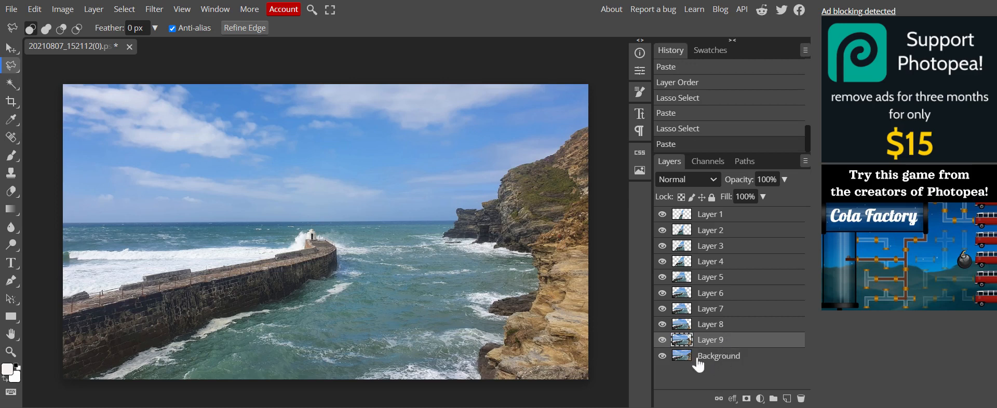
pyautogui.click(661, 357)
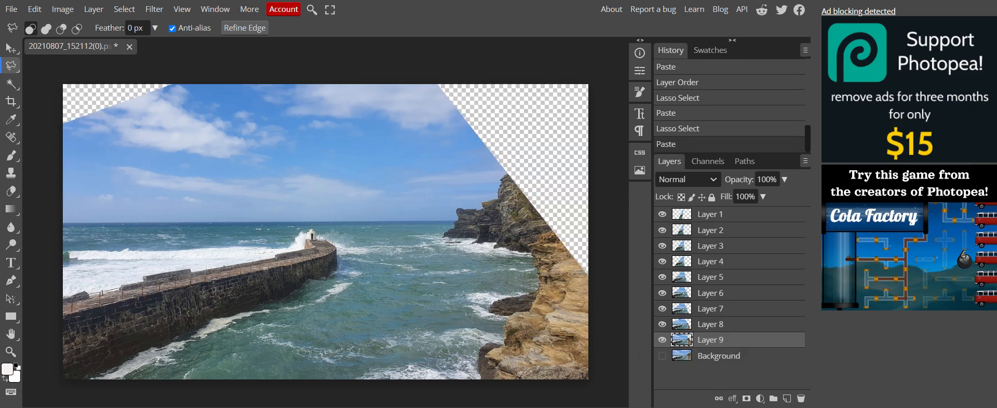
# Copy a tenth, wider area of the Background with both upper corners left out to a new layer below Layer 9, and hide the Background again.
pyautogui.moveTo(148, 72)
pyautogui.mouseDown()
pyautogui.moveTo(56, 106)
pyautogui.moveTo(44, 384)
pyautogui.moveTo(616, 391)
pyautogui.moveTo(601, 228)
pyautogui.moveTo(609, 184)
pyautogui.moveTo(444, 73)
pyautogui.moveTo(148, 71)
pyautogui.mouseUp()
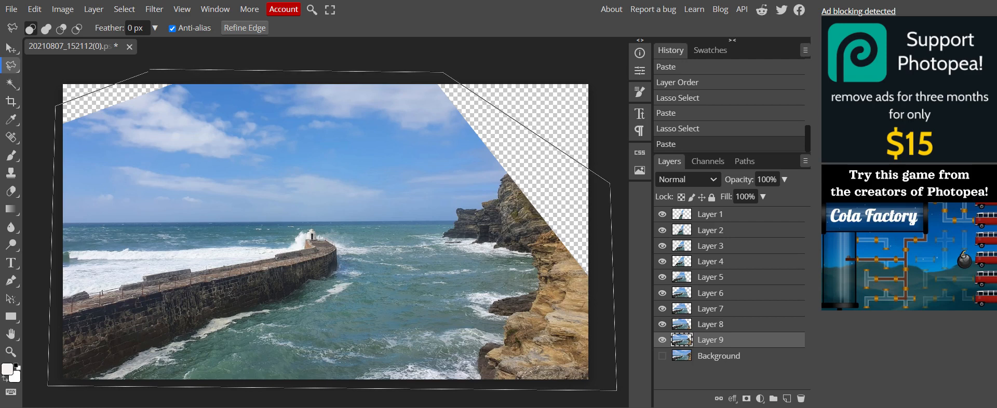
pyautogui.click(729, 357)
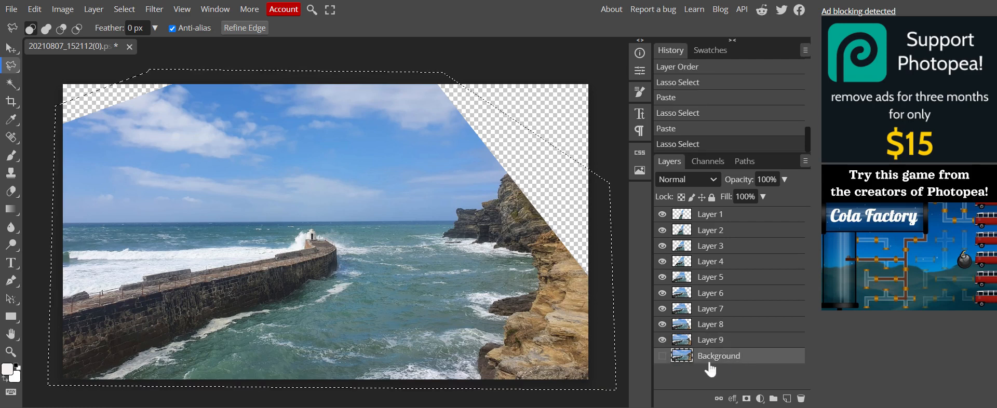
pyautogui.click(662, 357)
pyautogui.hotkey('ctrl', 'v')
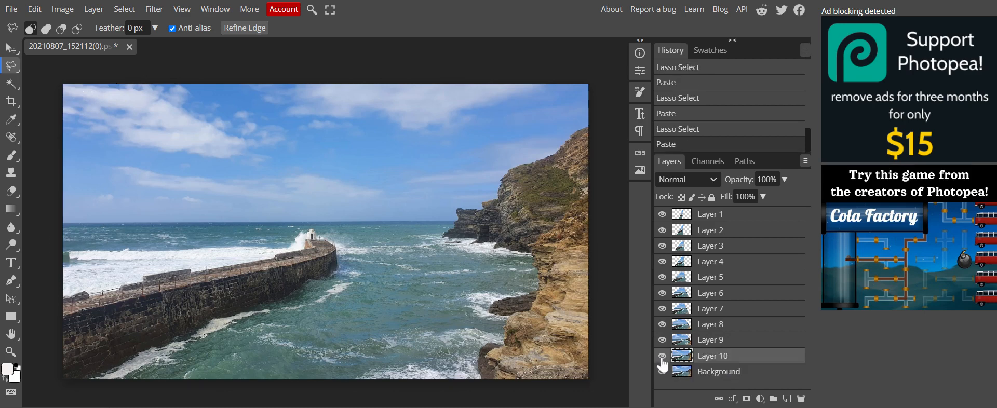
pyautogui.click(706, 373)
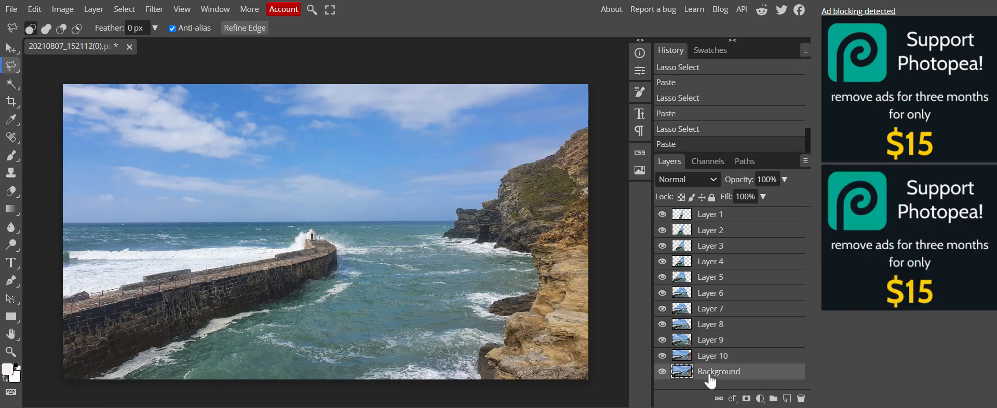
pyautogui.click(662, 372)
pyautogui.click(733, 359)
pyautogui.click(733, 372)
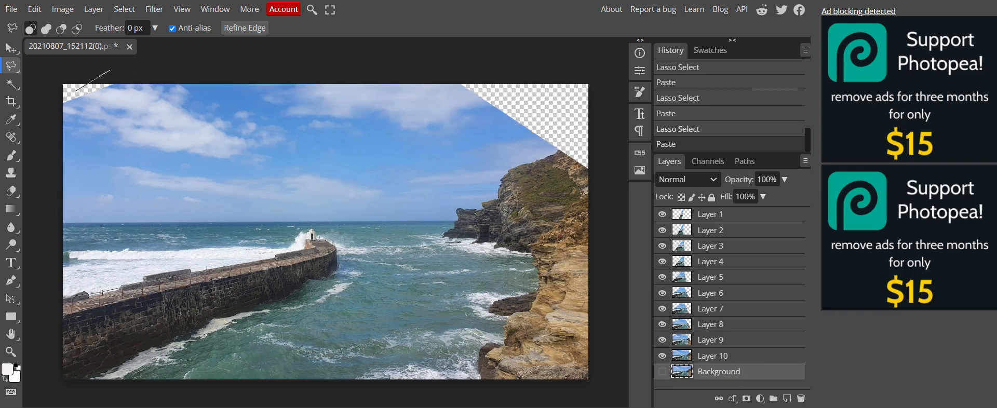
pyautogui.doubleClick(74, 70)
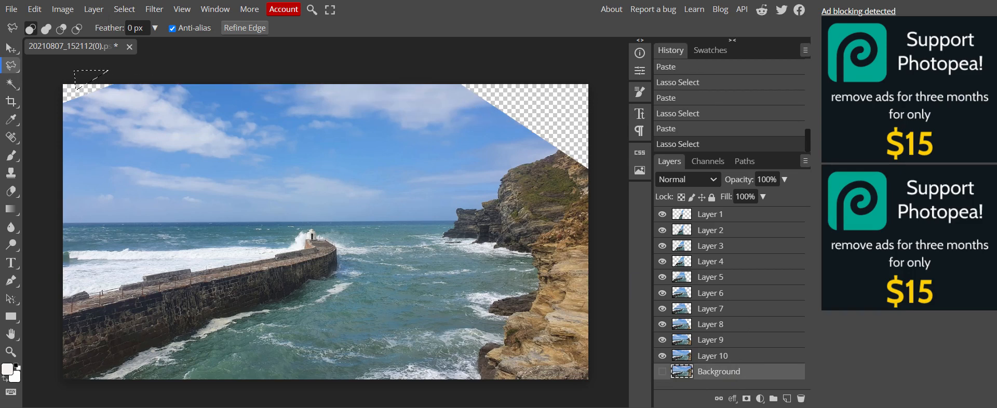
pyautogui.click(125, 9)
pyautogui.click(137, 40)
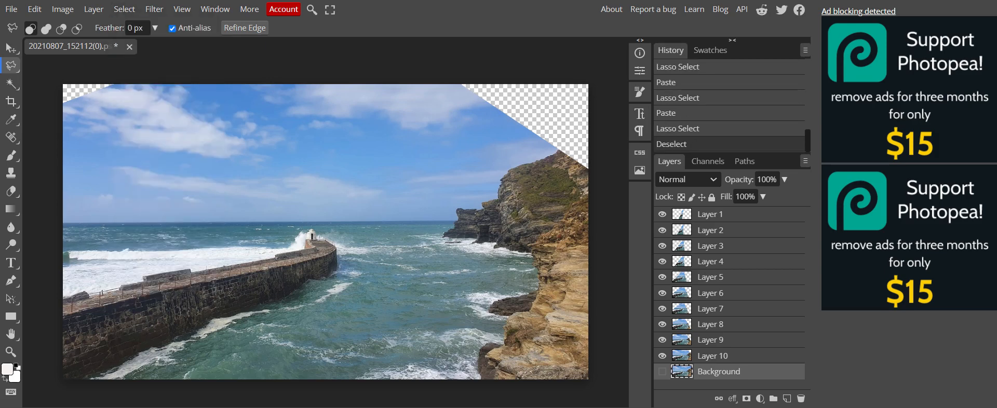
# Outline an eleventh area around nearly the whole canvas, leaving out only a small triangle in the photo's upper-right corner.
pyautogui.click(108, 71)
pyautogui.click(56, 90)
pyautogui.click(48, 385)
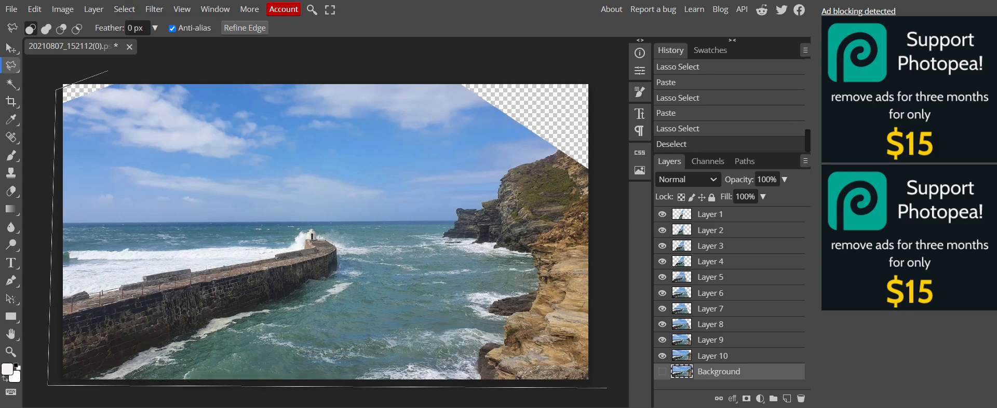
pyautogui.click(607, 388)
pyautogui.click(609, 122)
pyautogui.click(487, 75)
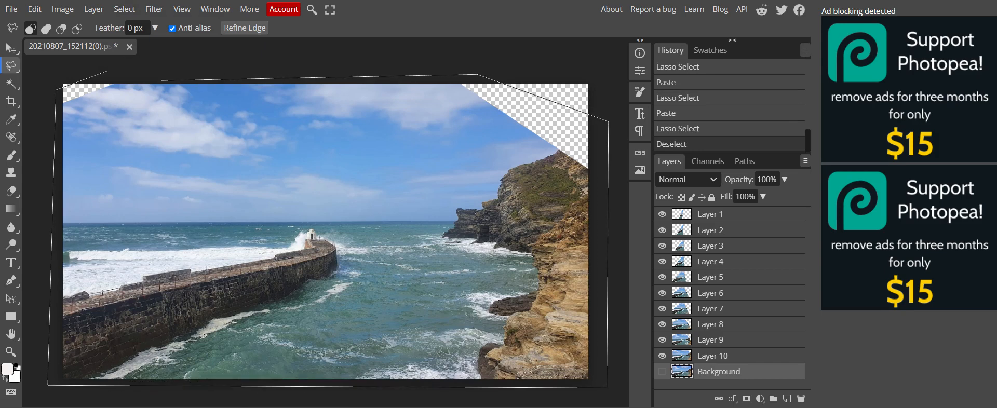
pyautogui.click(107, 71)
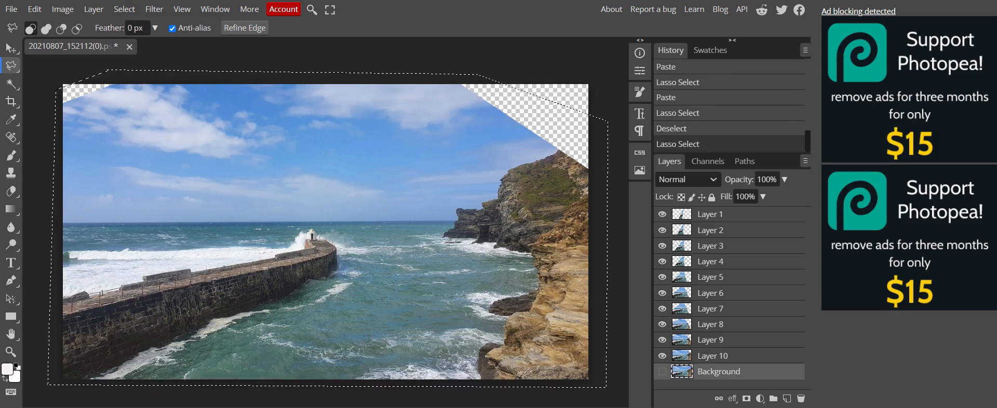
# Show the Background and copy the eleventh area from it to a new layer below Layer 10.
pyautogui.click(662, 372)
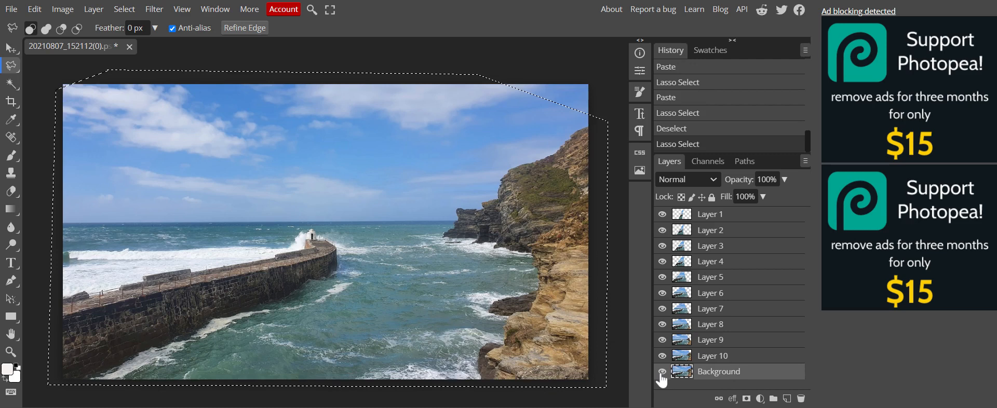
pyautogui.hotkey('ctrl', 'c')
pyautogui.hotkey('ctrl', 'v')
pyautogui.scroll(-1, 776, 256)
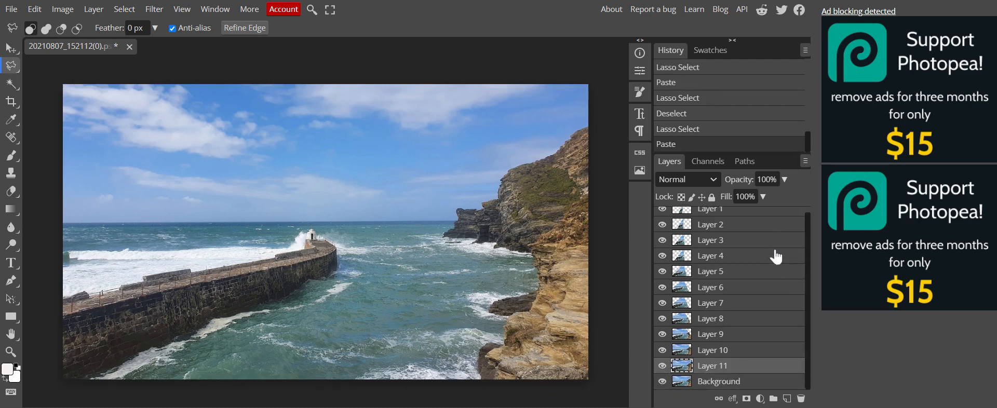
pyautogui.scroll(1, 776, 257)
pyautogui.scroll(-1, 776, 254)
pyautogui.scroll(1, 777, 253)
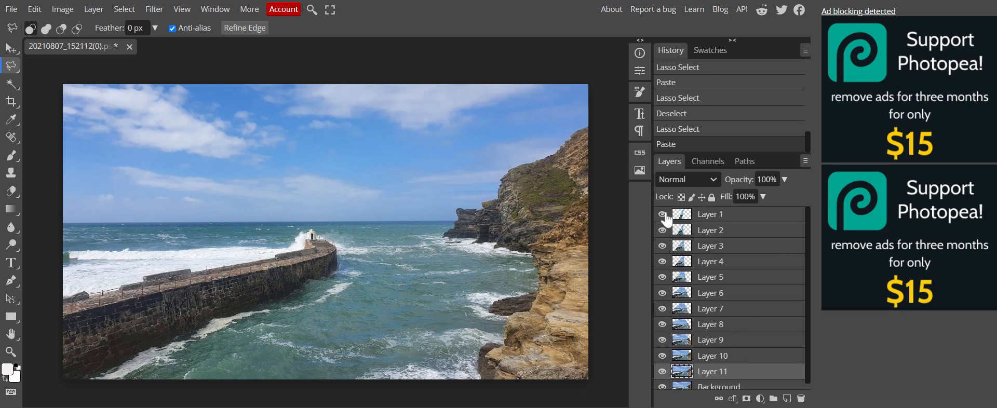
# Review the stacked slices by hiding the Background and Layers 11 through 2 one by one, leaving only Layer 1 visible.
pyautogui.click(662, 386)
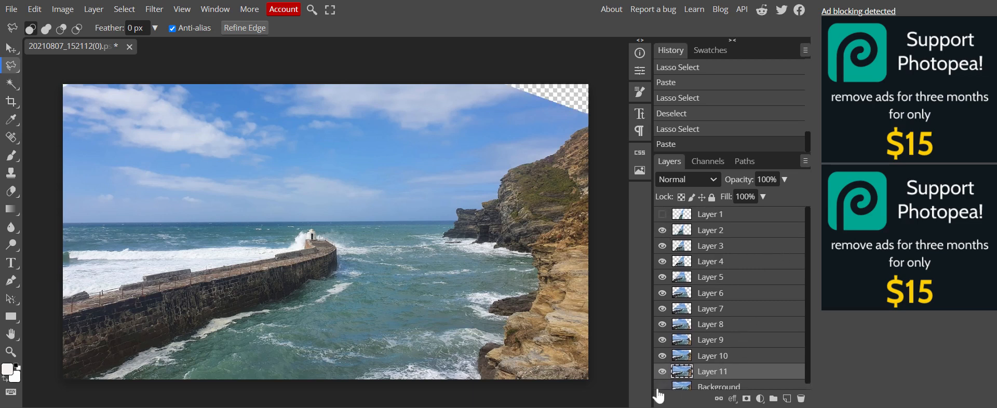
pyautogui.click(662, 371)
pyautogui.click(662, 356)
pyautogui.click(662, 339)
pyautogui.click(662, 324)
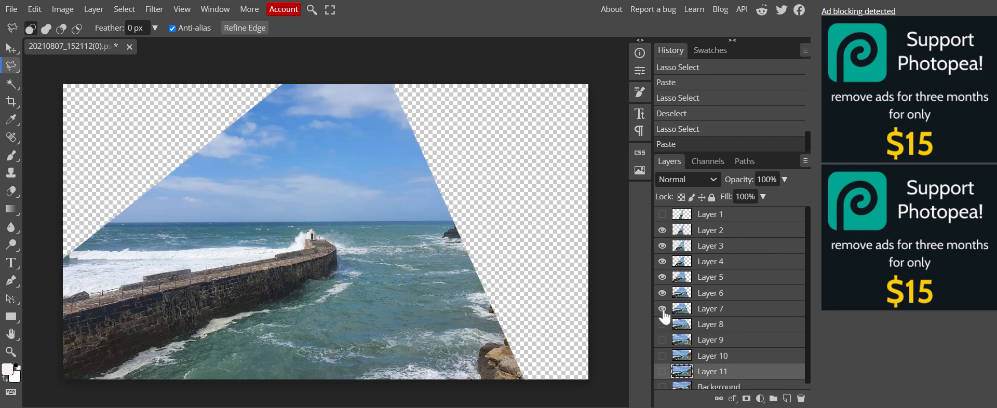
pyautogui.click(662, 308)
pyautogui.click(662, 293)
pyautogui.click(662, 277)
pyautogui.click(662, 261)
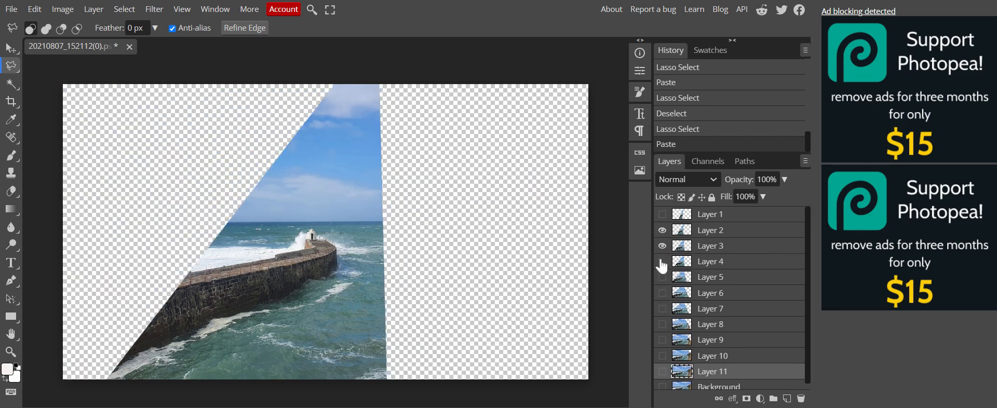
pyautogui.click(662, 246)
pyautogui.click(662, 230)
pyautogui.click(662, 214)
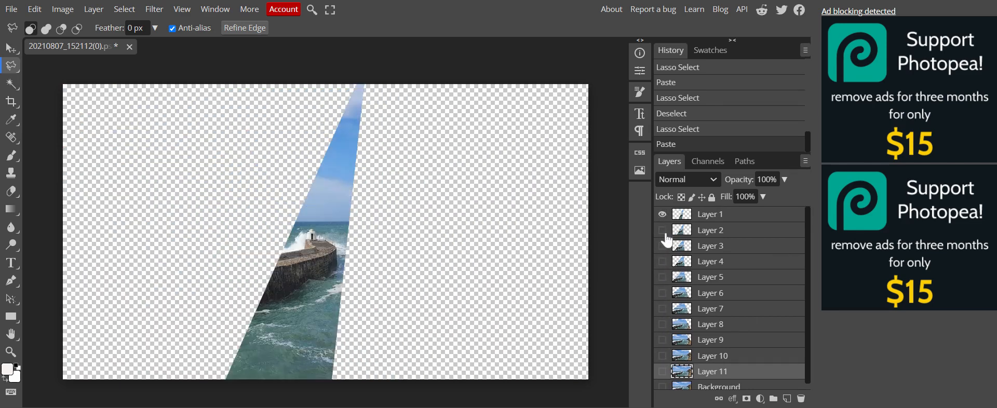
# Show Layers 2 through 11 and the Background again in order to check how each wider slice extends the photo.
pyautogui.click(662, 230)
pyautogui.click(662, 245)
pyautogui.click(662, 261)
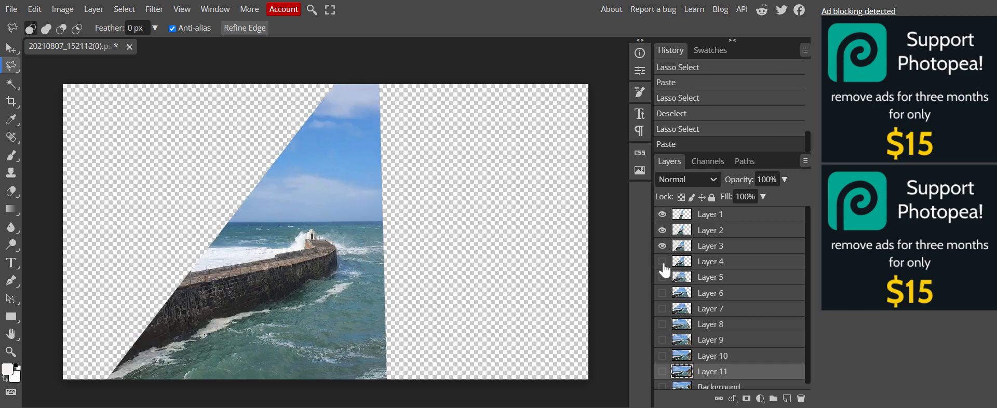
pyautogui.click(661, 277)
pyautogui.click(662, 293)
pyautogui.click(662, 309)
pyautogui.click(662, 324)
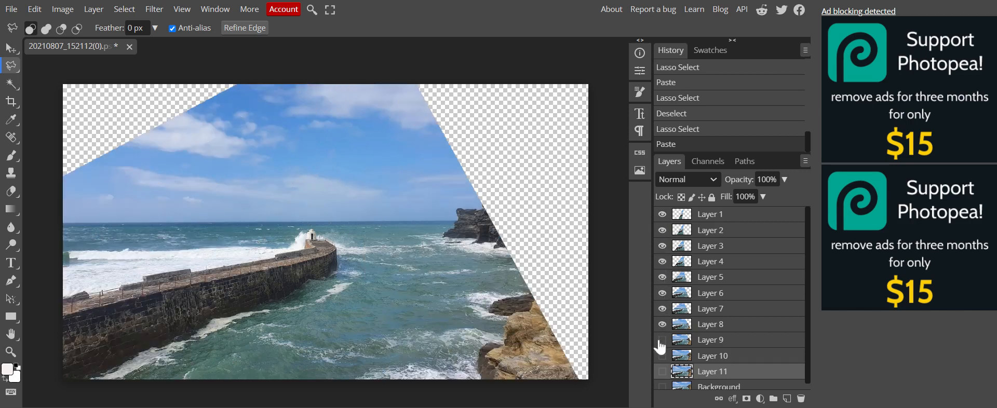
pyautogui.click(662, 340)
pyautogui.click(662, 355)
pyautogui.click(662, 371)
pyautogui.click(662, 386)
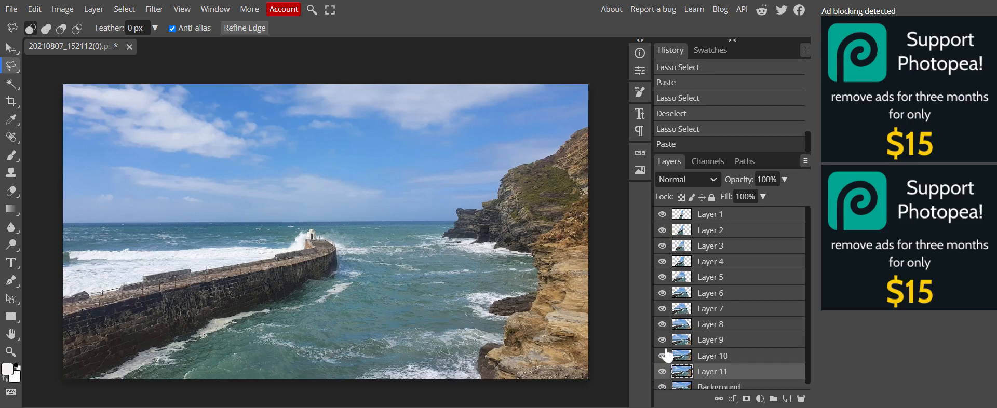
pyautogui.click(662, 386)
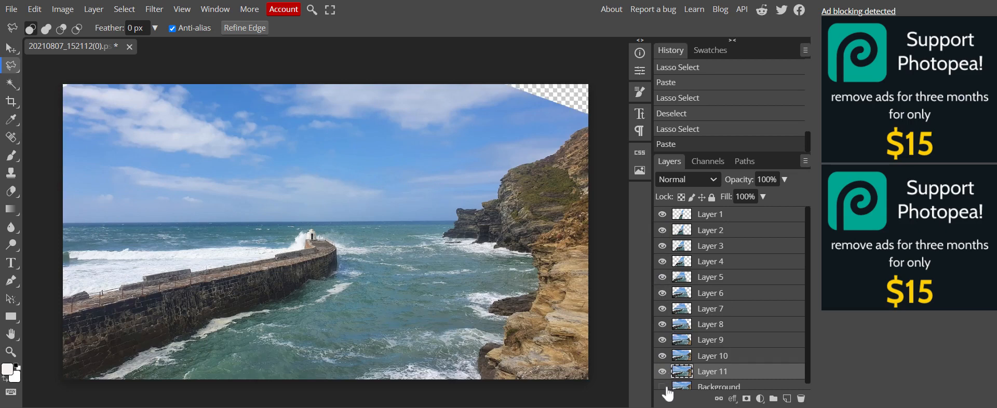
pyautogui.scroll(-1, 675, 332)
pyautogui.click(662, 381)
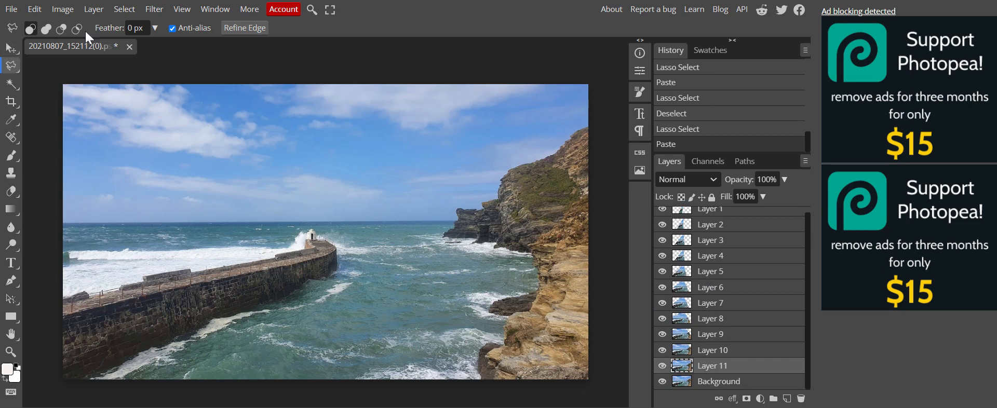
# Darken Layer 11 with a Hue/Saturation adjustment, setting its lightness to -38.
pyautogui.click(63, 10)
pyautogui.moveTo(80, 52)
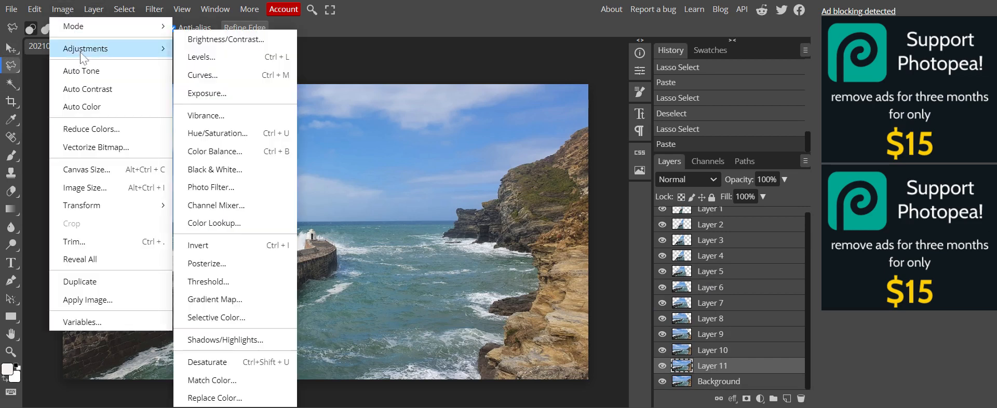
pyautogui.click(237, 134)
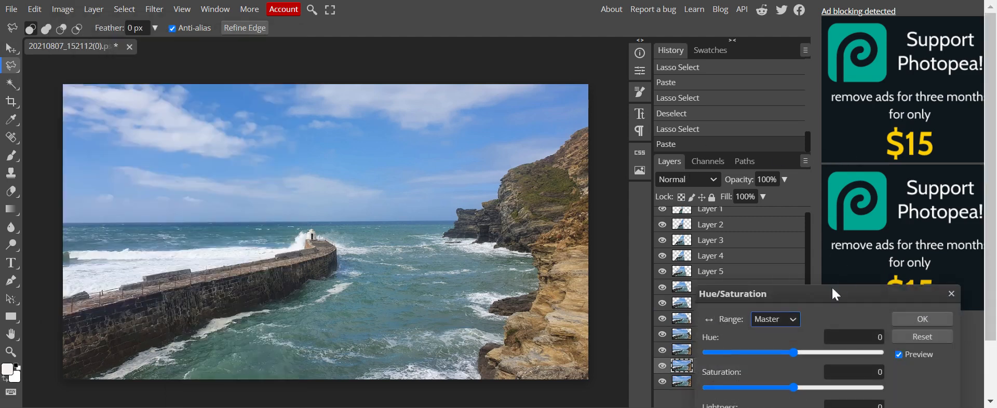
pyautogui.moveTo(831, 294); pyautogui.dragTo(871, 77)
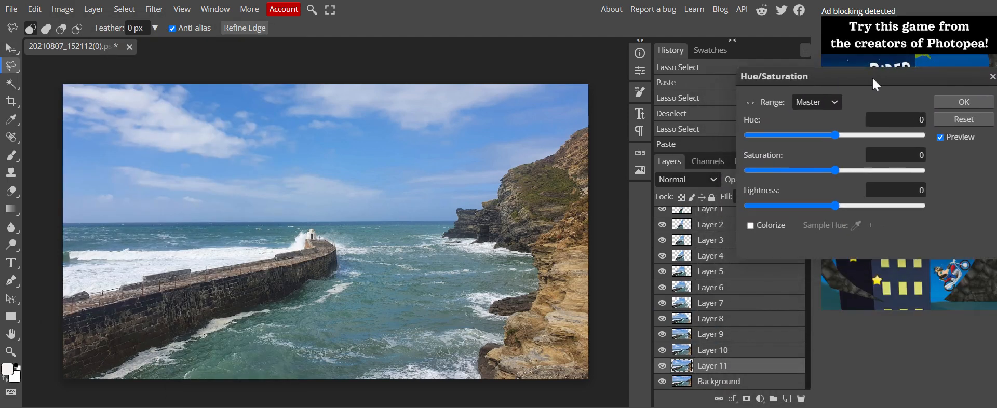
pyautogui.moveTo(837, 201); pyautogui.dragTo(804, 197)
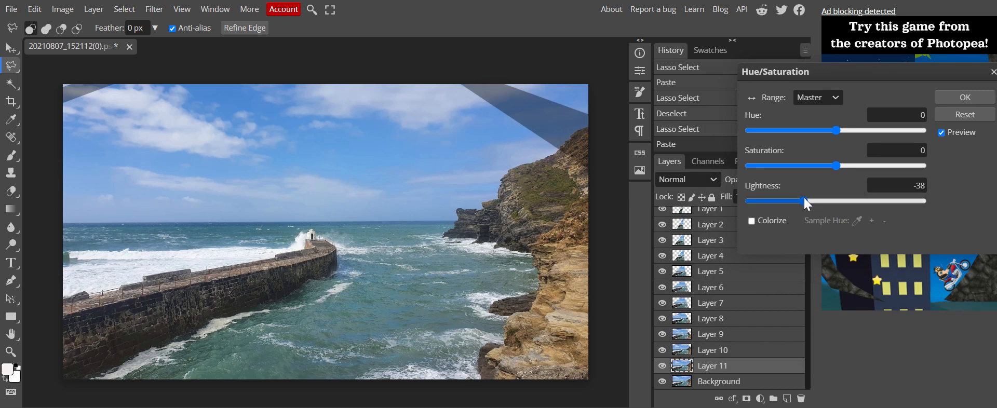
pyautogui.click(955, 98)
# Darken the Background layer with a Hue/Saturation adjustment, setting its lightness to -56.
pyautogui.click(740, 384)
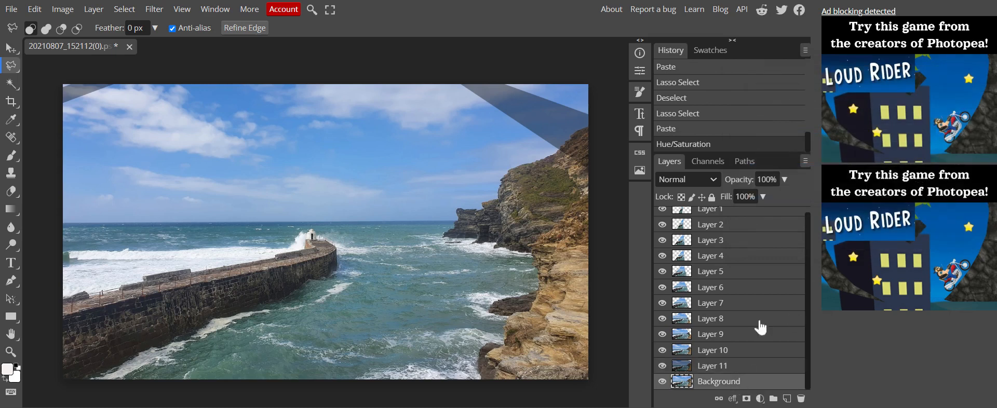
pyautogui.click(67, 10)
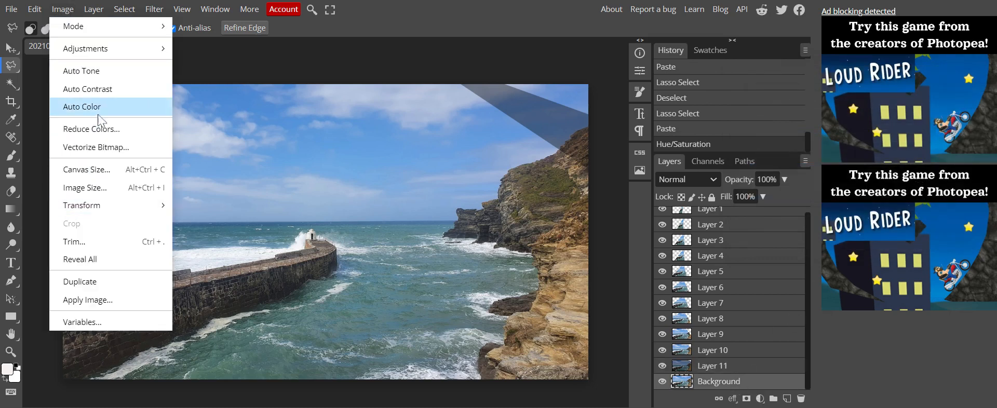
pyautogui.moveTo(125, 49)
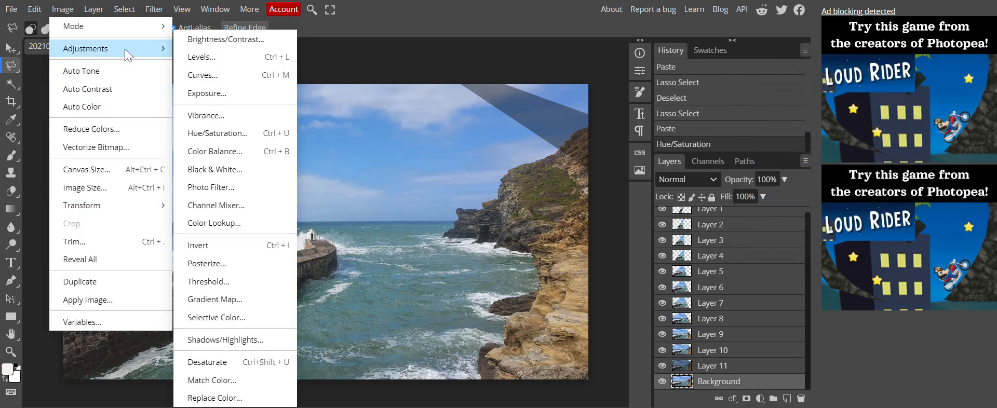
pyautogui.click(225, 134)
pyautogui.moveTo(836, 201); pyautogui.dragTo(789, 202)
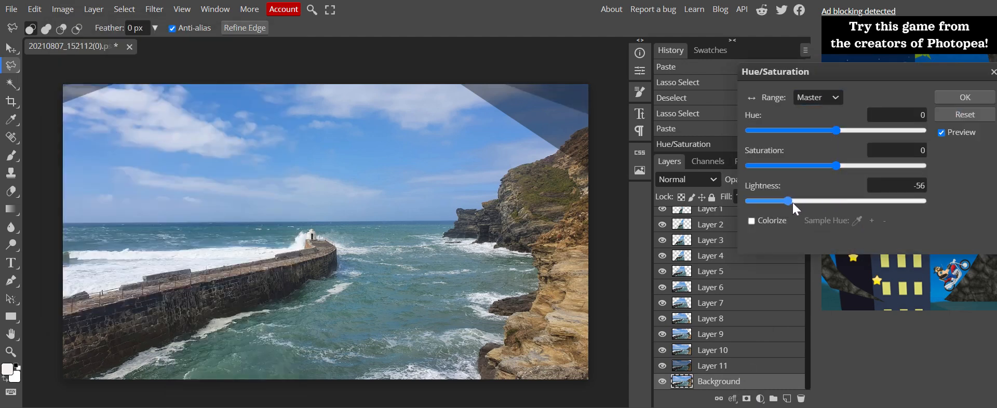
pyautogui.click(960, 98)
# Darken Layer 10 with a Hue/Saturation adjustment, setting its lightness to -26.
pyautogui.click(749, 353)
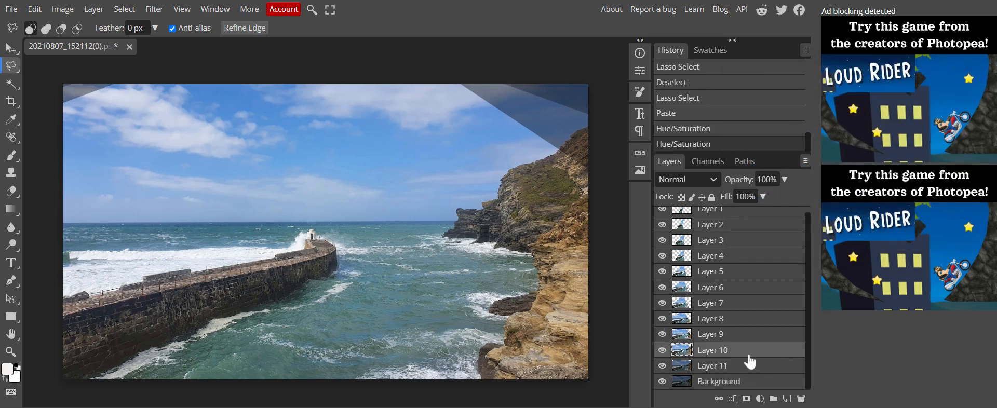
pyautogui.click(61, 10)
pyautogui.moveTo(88, 49)
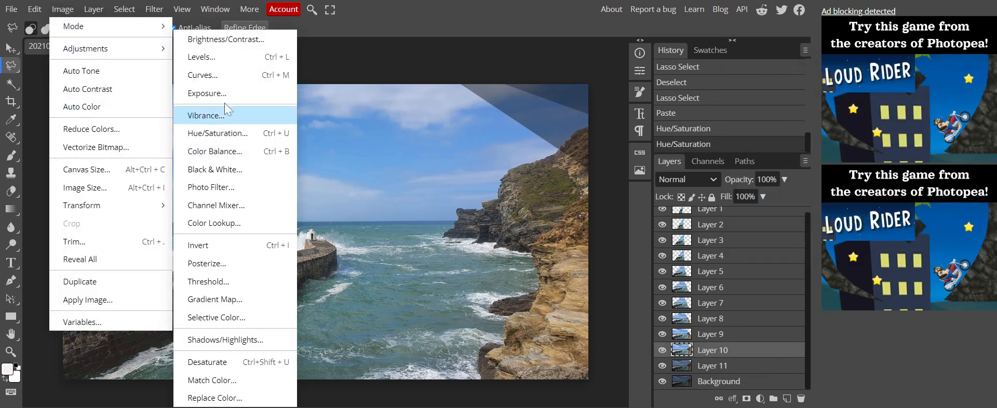
pyautogui.click(218, 134)
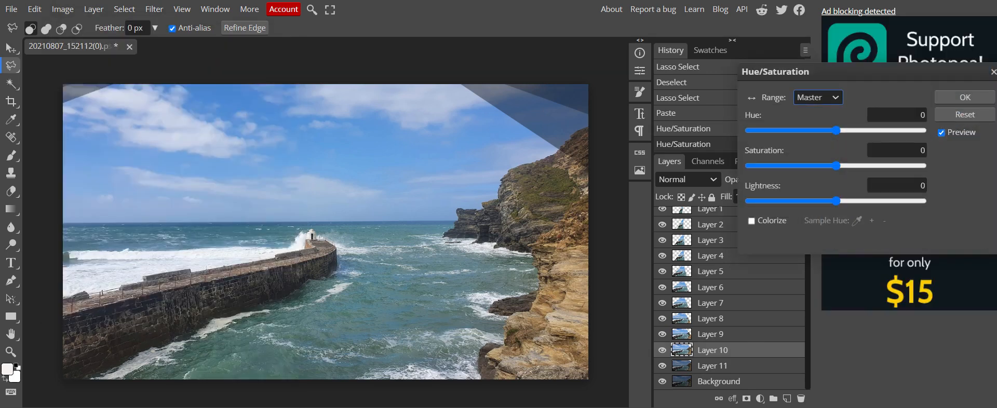
pyautogui.moveTo(836, 201); pyautogui.dragTo(814, 202)
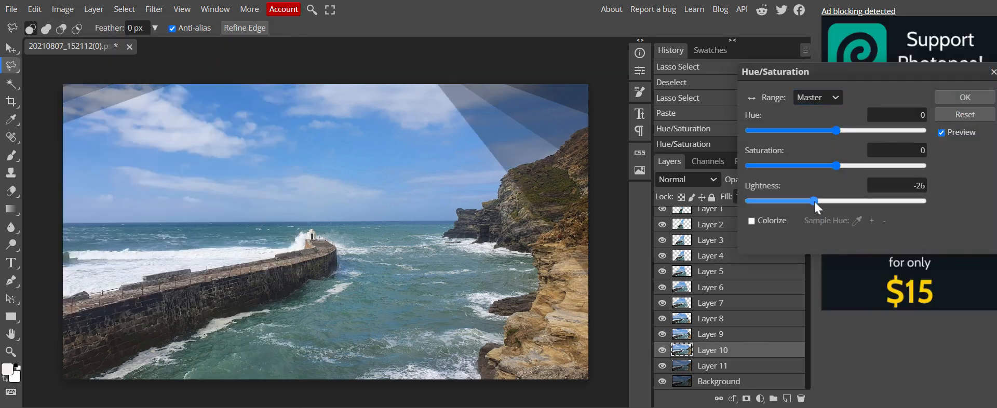
pyautogui.click(964, 99)
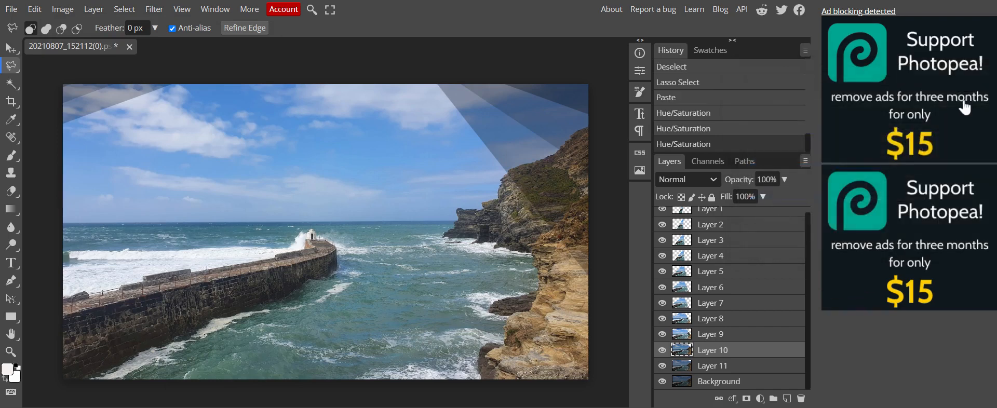
# Darken Layer 9 with a Hue/Saturation adjustment, setting its lightness to -14.
pyautogui.click(748, 336)
pyautogui.click(63, 9)
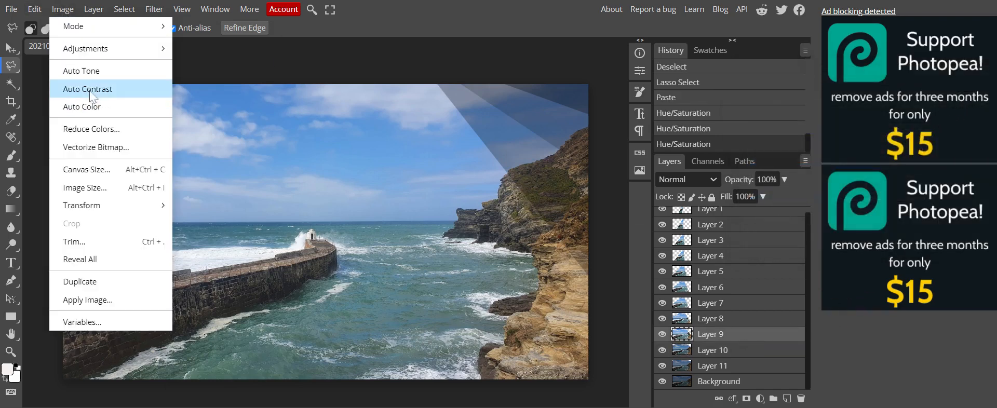
pyautogui.moveTo(97, 50)
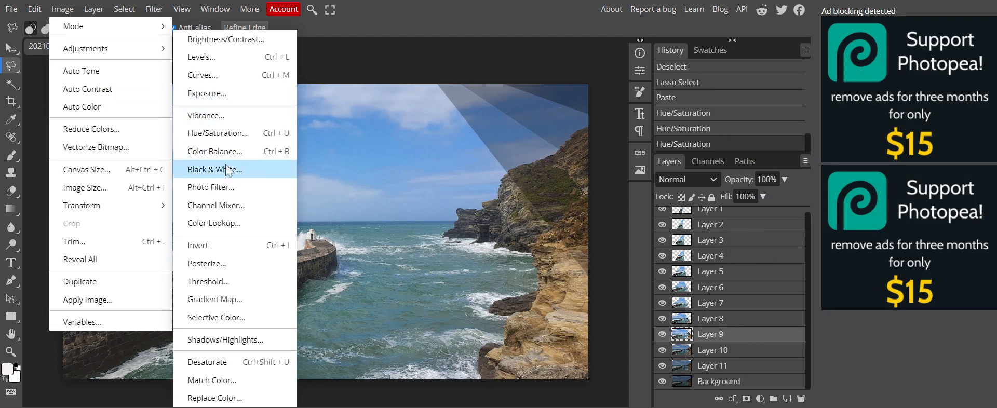
pyautogui.click(232, 134)
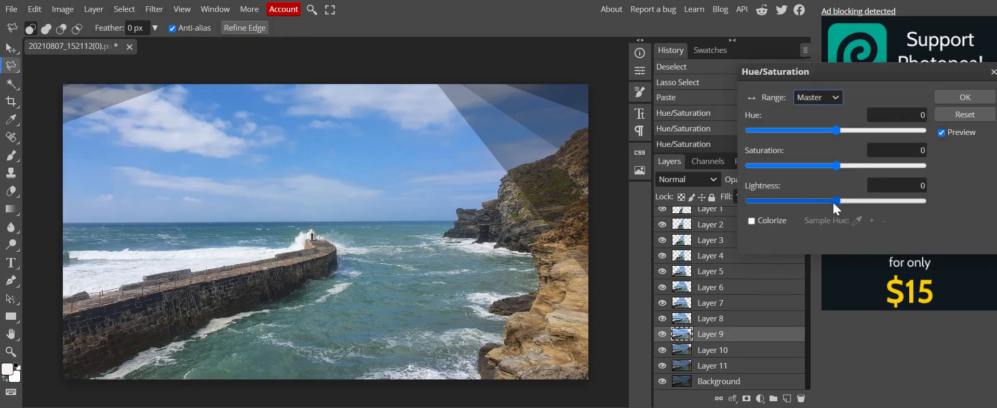
pyautogui.moveTo(833, 203)
pyautogui.mouseDown()
pyautogui.moveTo(808, 202)
pyautogui.moveTo(825, 201)
pyautogui.mouseUp()
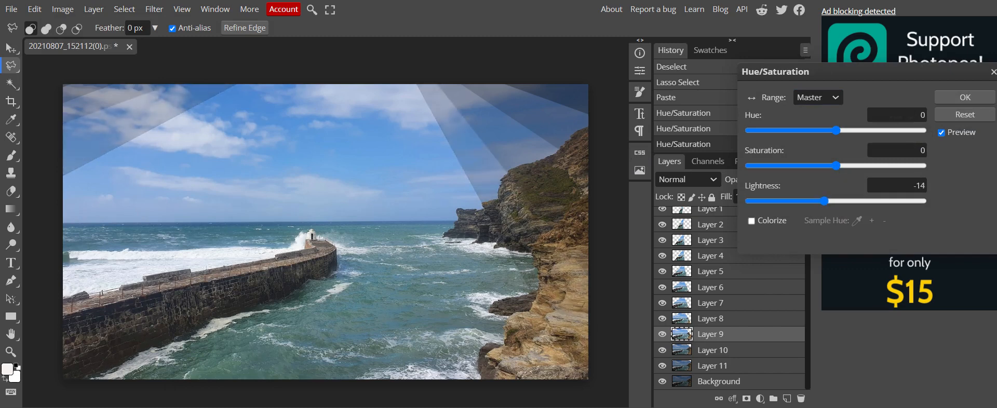
pyautogui.click(958, 101)
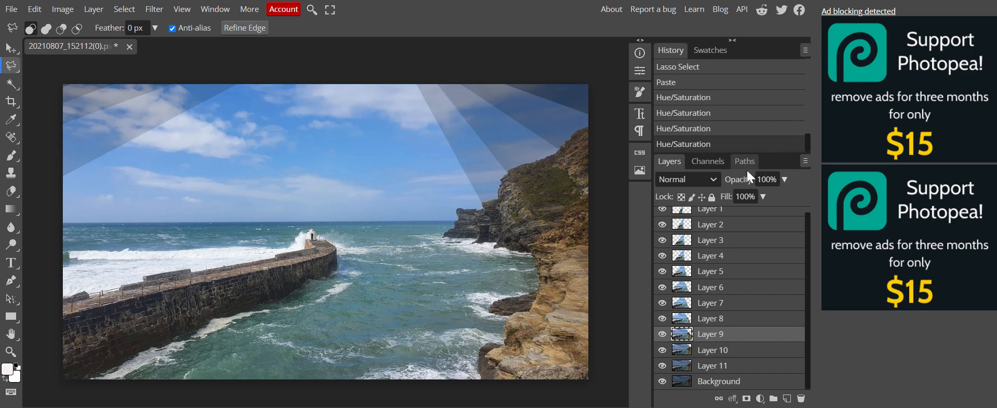
# Tint the shadows of Layer 8 toward yellow with a Color Balance adjustment, setting Yellow - Blue to -44.
pyautogui.click(758, 321)
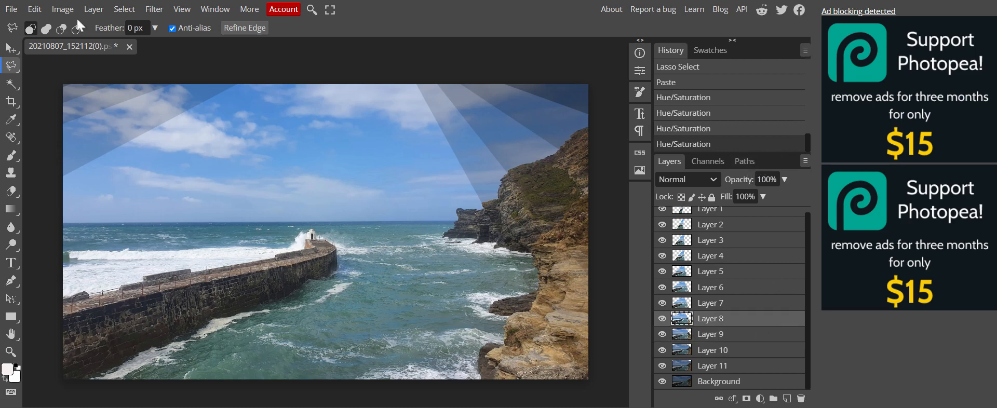
pyautogui.click(60, 10)
pyautogui.moveTo(89, 51)
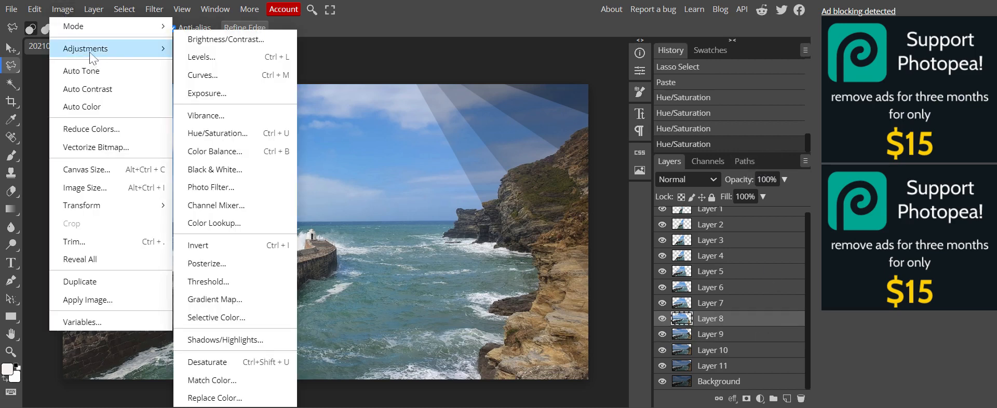
pyautogui.click(210, 152)
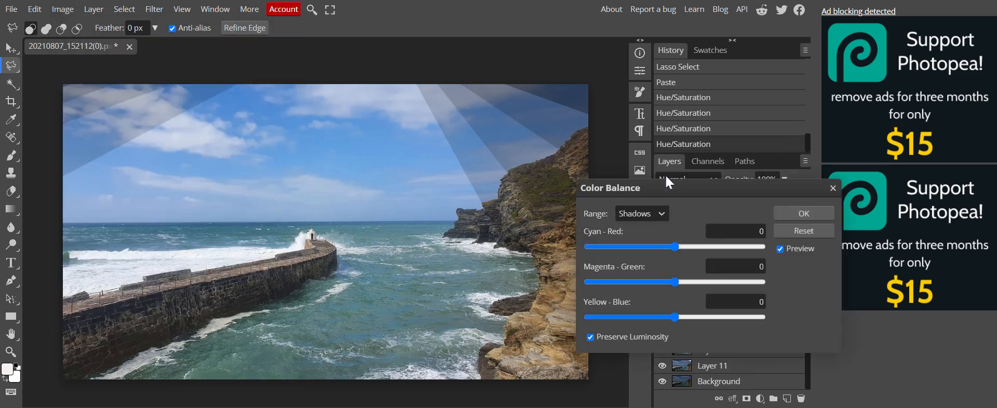
pyautogui.moveTo(688, 193); pyautogui.dragTo(756, 153)
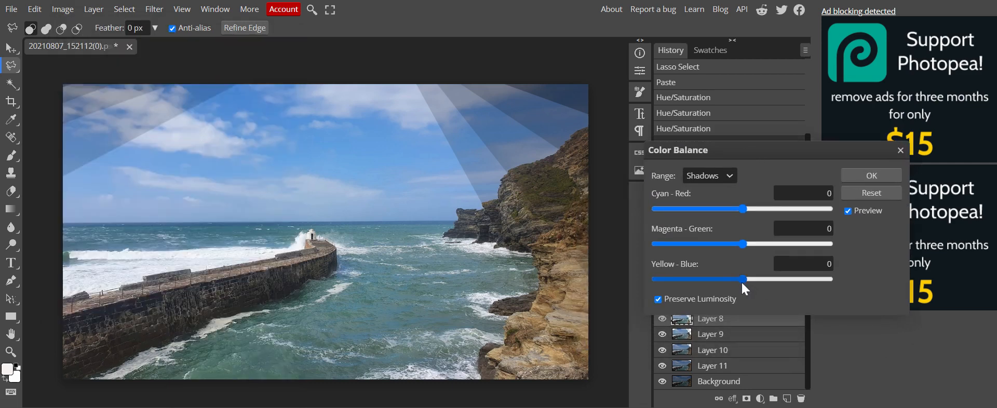
pyautogui.moveTo(741, 281); pyautogui.dragTo(705, 281)
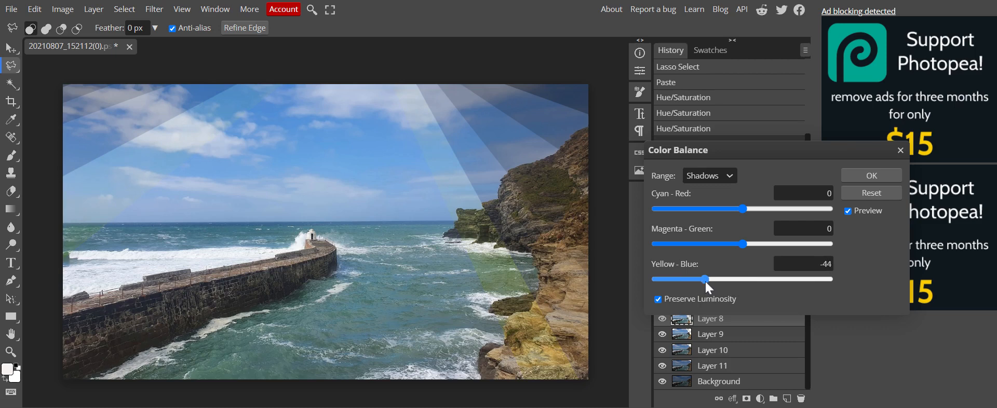
pyautogui.click(857, 180)
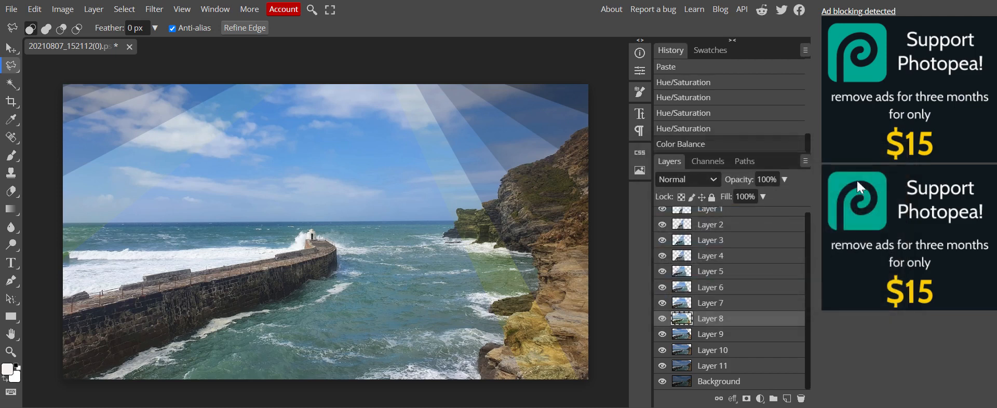
# Try to tint the shadows of Layer 7 with a Color Balance adjustment, setting Yellow - Blue to -86.
pyautogui.click(745, 299)
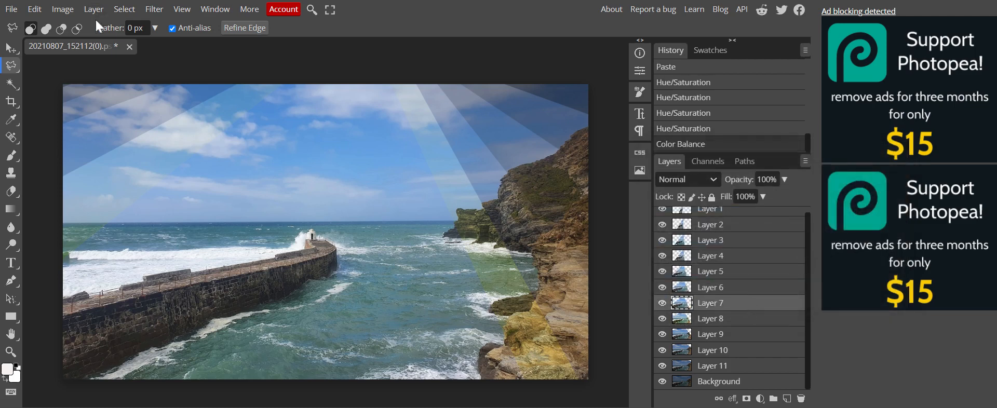
pyautogui.click(69, 10)
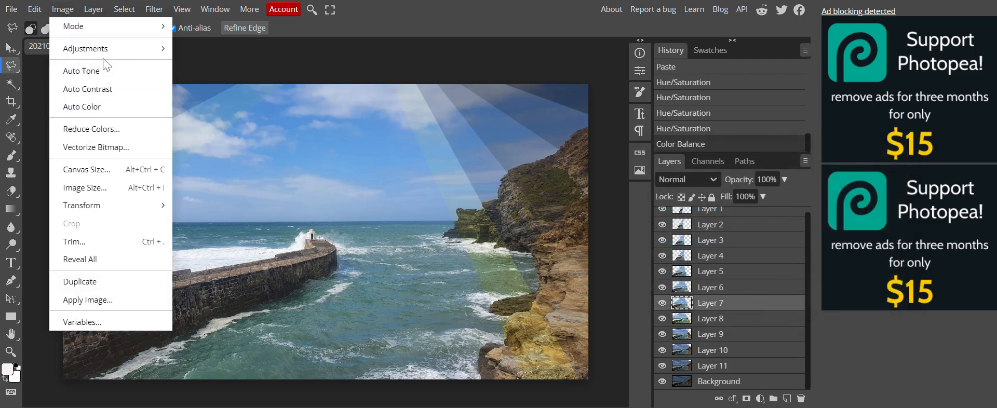
pyautogui.moveTo(109, 58)
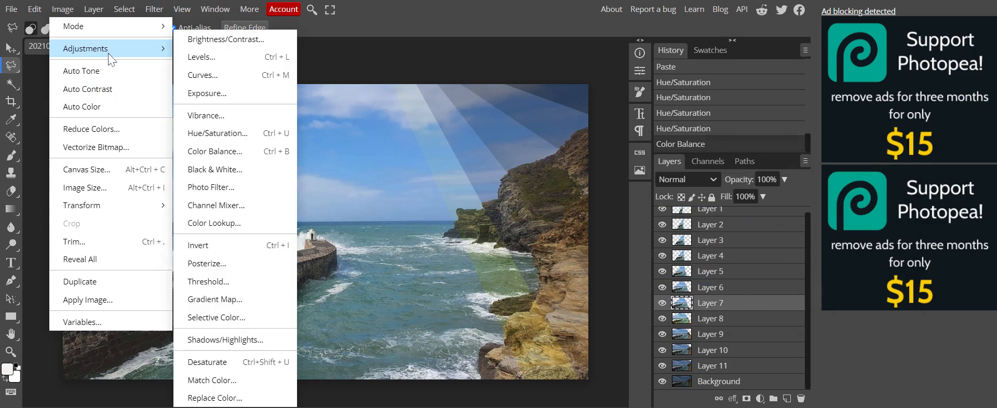
pyautogui.click(223, 151)
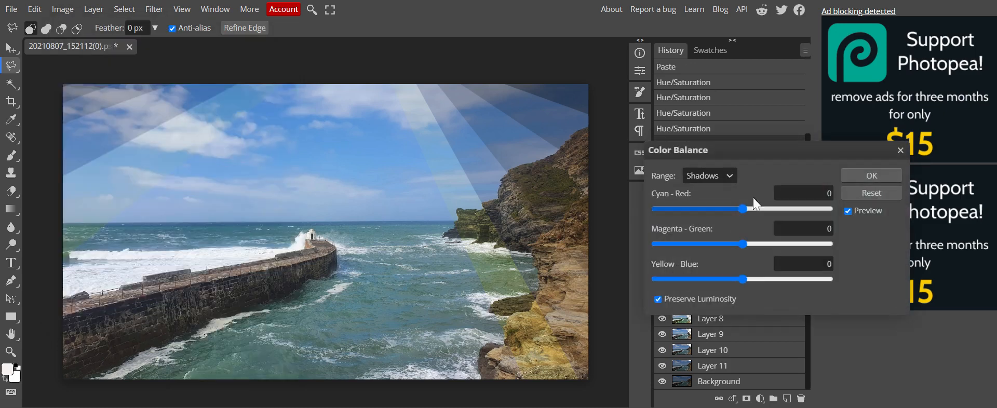
pyautogui.click(743, 280)
pyautogui.moveTo(742, 279); pyautogui.dragTo(712, 285)
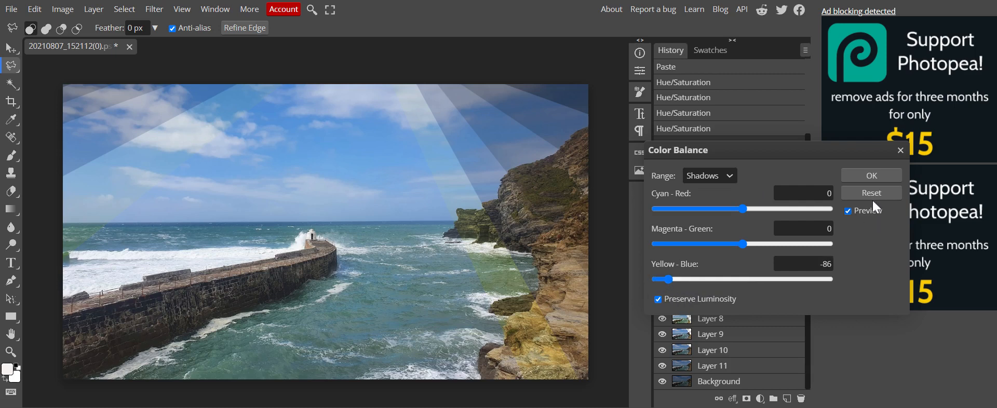
pyautogui.click(872, 176)
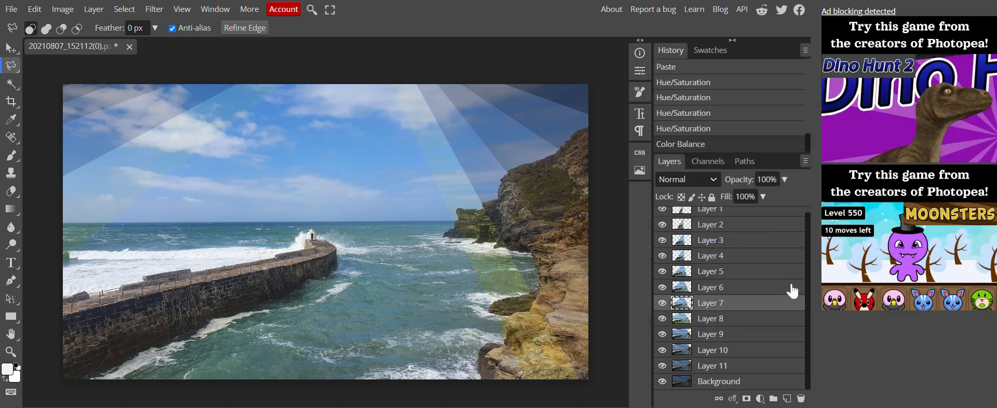
pyautogui.click(667, 305)
# Tint the shadows of Layer 6 strongly toward yellow with a Color Balance adjustment, setting Yellow - Blue to -100.
pyautogui.click(748, 289)
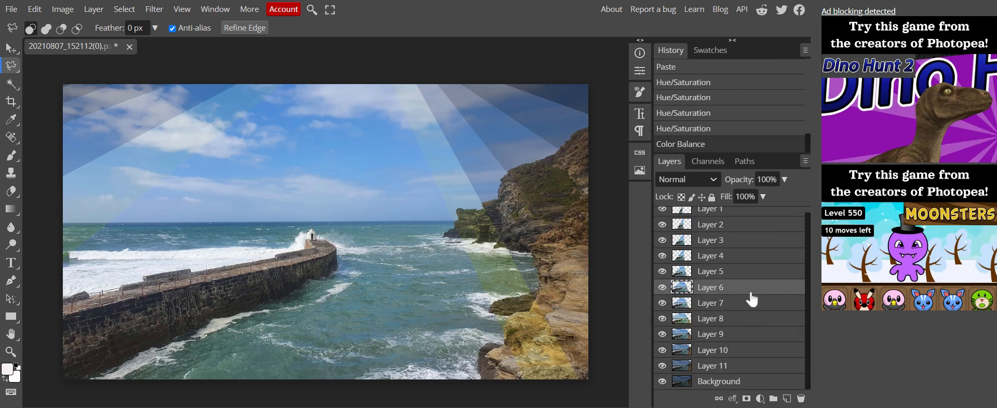
pyautogui.click(65, 9)
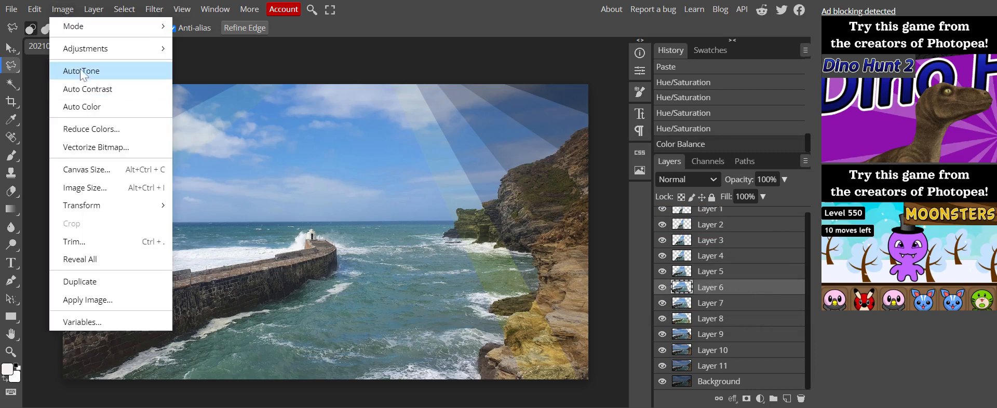
pyautogui.moveTo(86, 48)
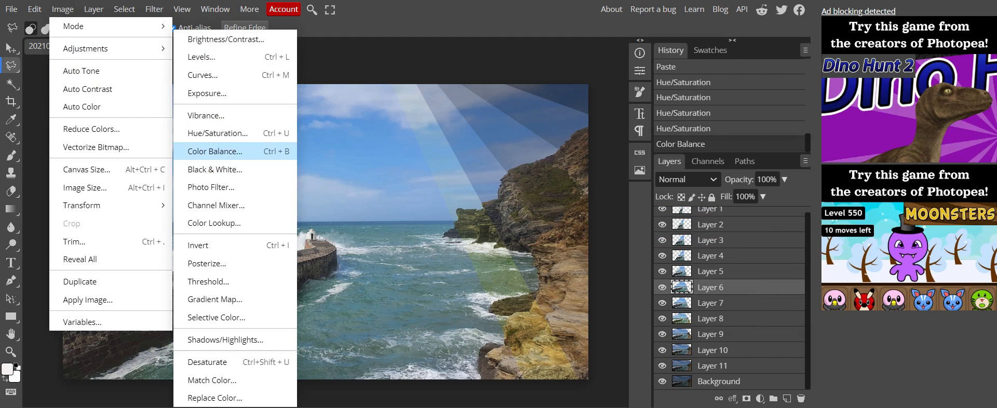
pyautogui.click(230, 155)
pyautogui.moveTo(743, 279); pyautogui.dragTo(727, 279)
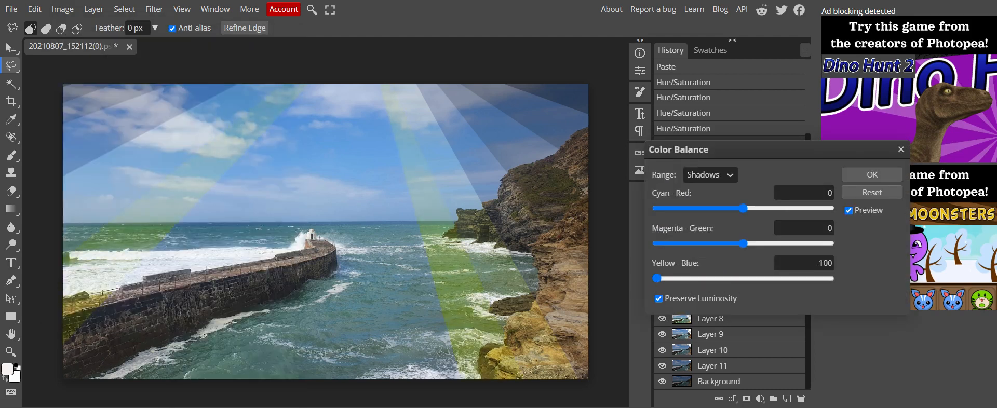
pyautogui.click(865, 176)
# Tint the shadows of Layer 5 toward yellow with a Color Balance adjustment, setting Yellow - Blue to -73.
pyautogui.click(752, 274)
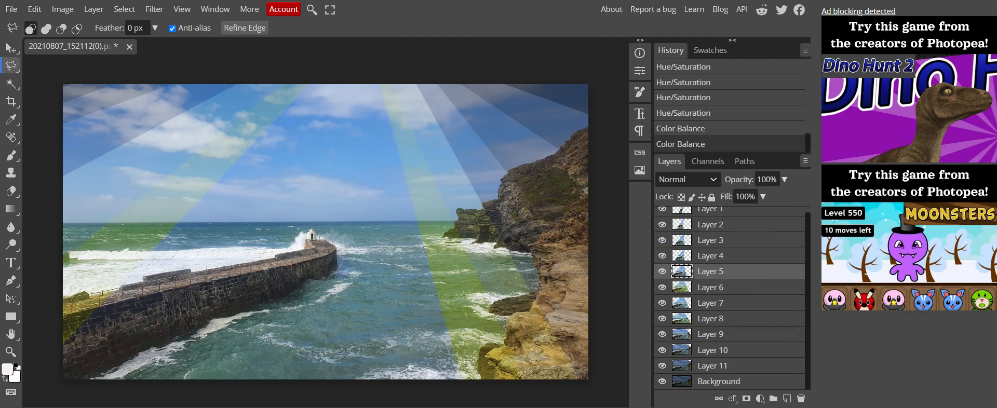
pyautogui.click(62, 9)
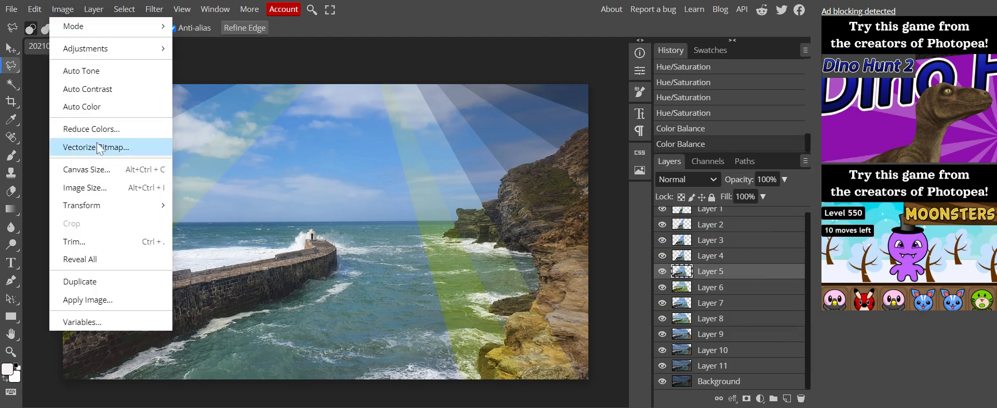
pyautogui.moveTo(105, 50)
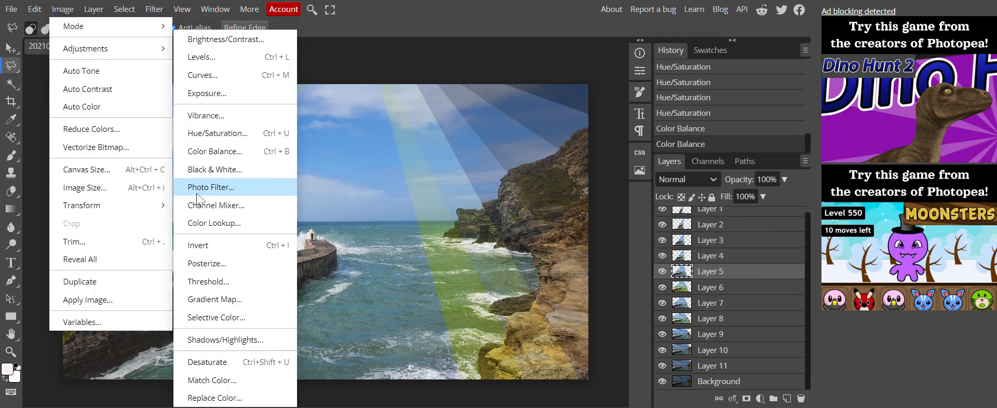
pyautogui.click(236, 150)
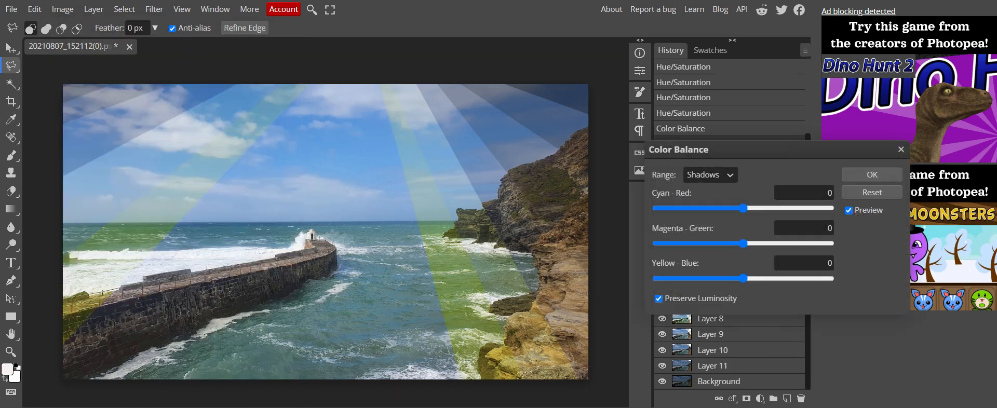
pyautogui.moveTo(742, 279); pyautogui.dragTo(679, 279)
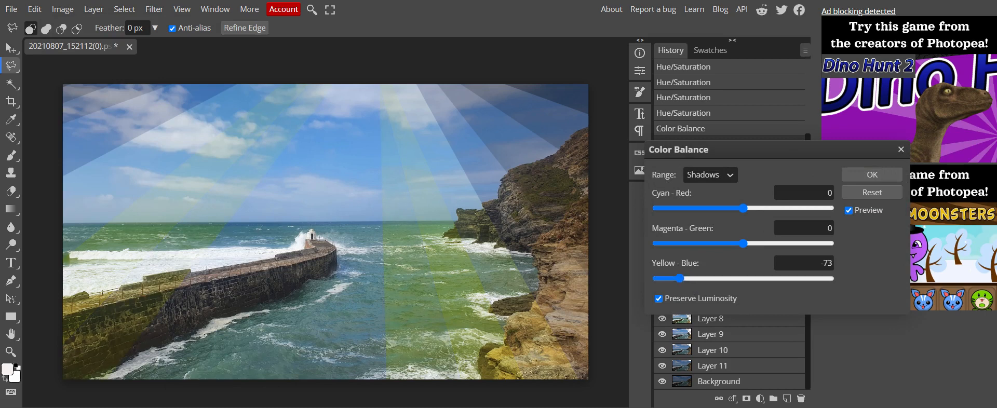
pyautogui.click(860, 177)
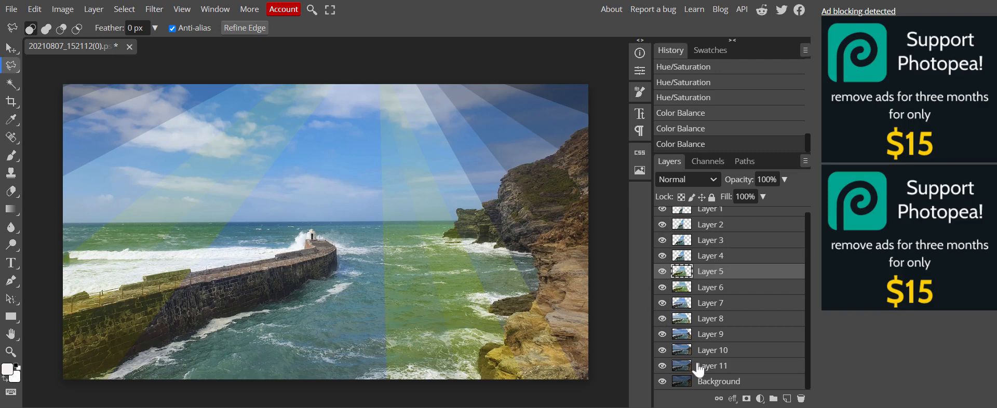
# Darken the Background layer further to almost black by lowering its lightness with another Hue/Saturation adjustment.
pyautogui.click(729, 381)
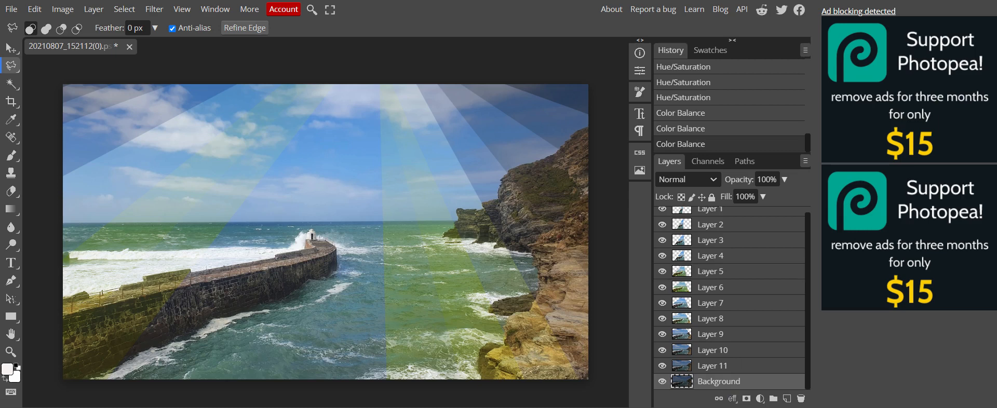
pyautogui.click(68, 9)
pyautogui.moveTo(114, 51)
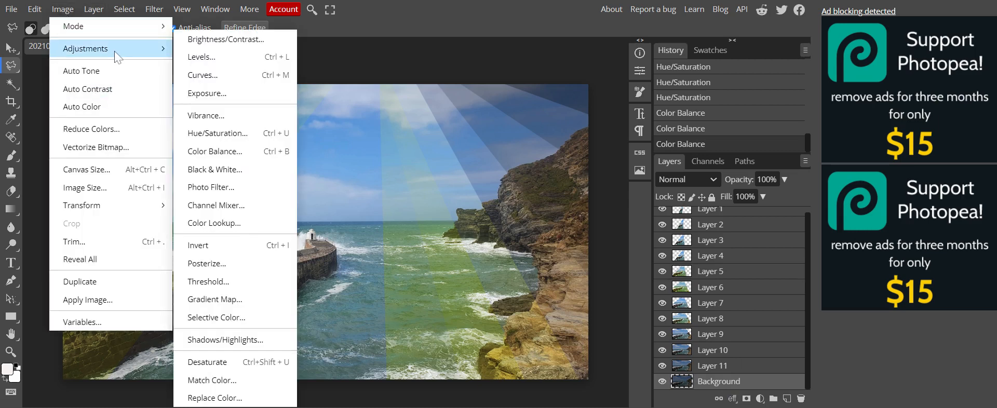
pyautogui.click(246, 137)
pyautogui.moveTo(834, 203); pyautogui.dragTo(830, 202)
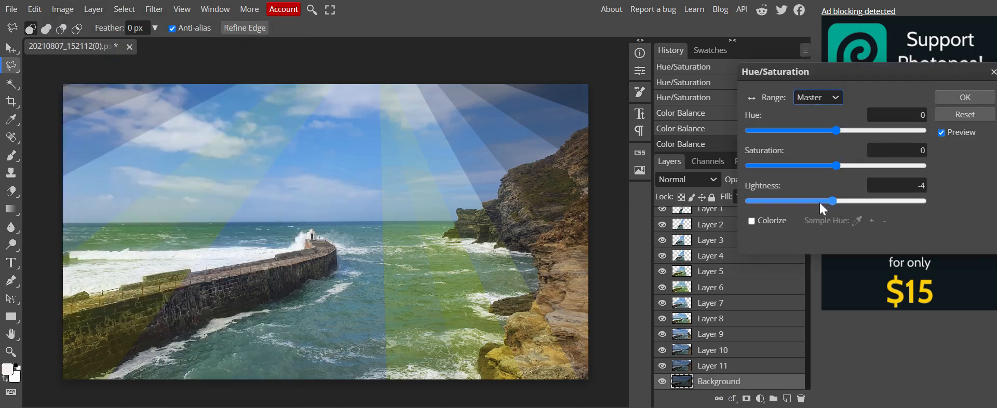
pyautogui.click(965, 98)
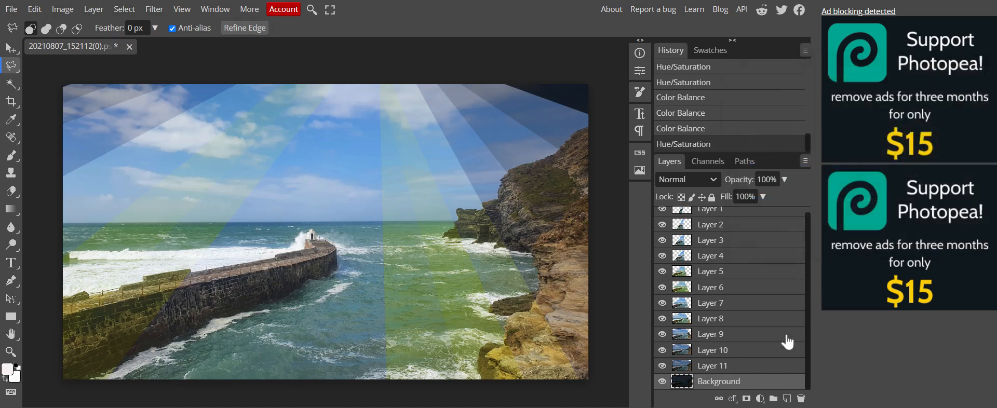
# Darken Layer 11 further by lowering its lightness with another Hue/Saturation adjustment.
pyautogui.click(758, 367)
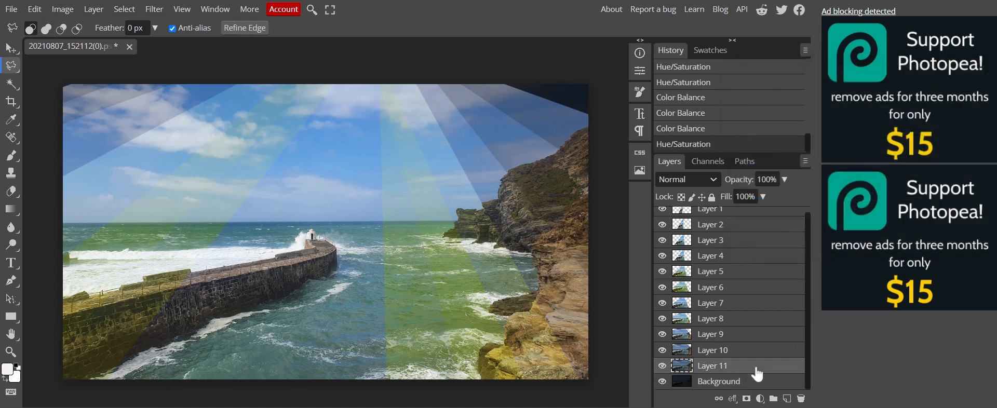
pyautogui.click(60, 10)
pyautogui.moveTo(88, 49)
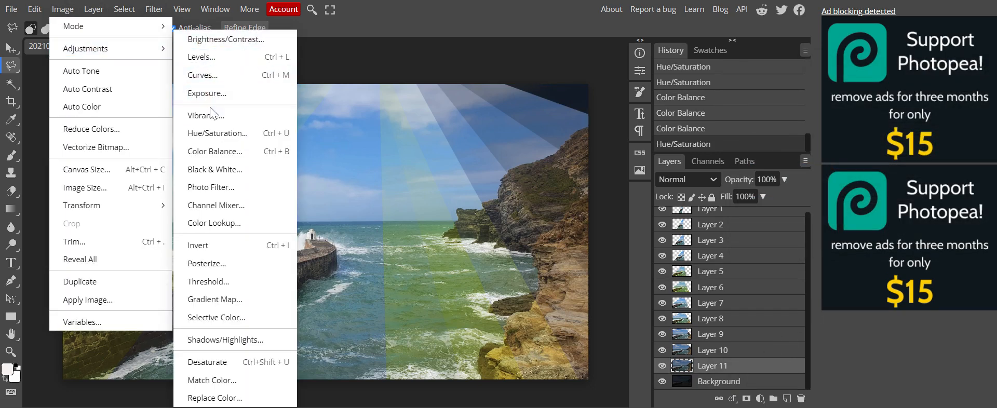
pyautogui.click(221, 134)
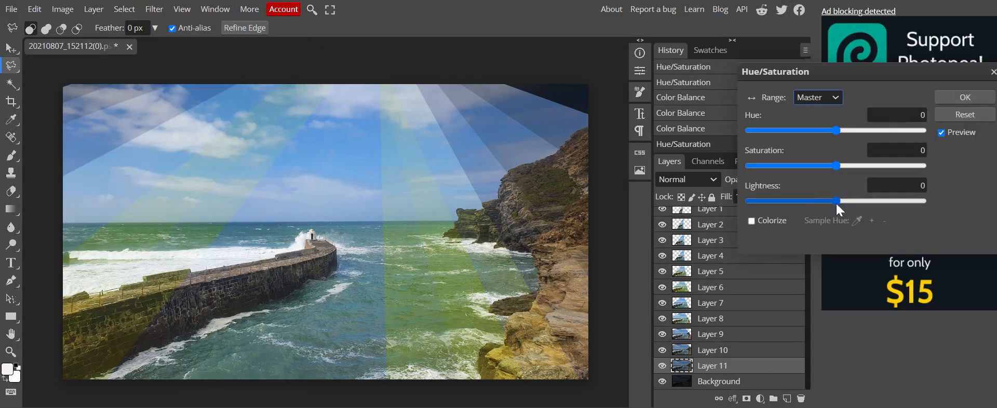
pyautogui.moveTo(836, 202); pyautogui.dragTo(808, 208)
pyautogui.click(956, 99)
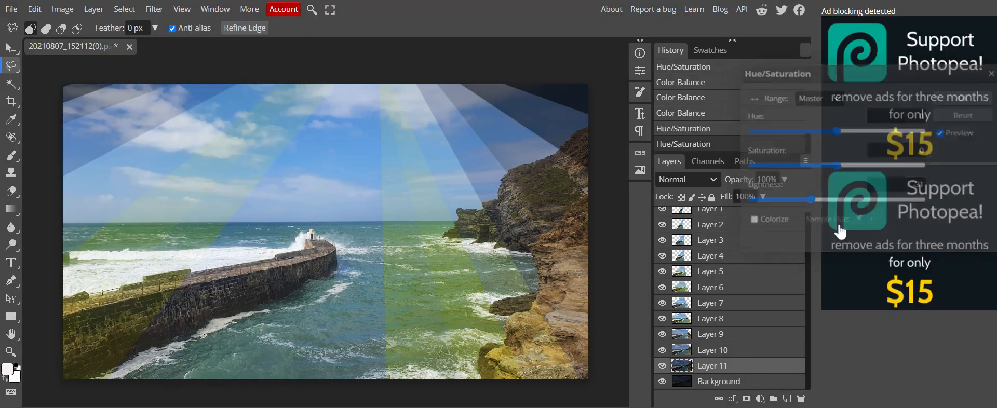
# Darken Layer 10 further with a Hue/Saturation adjustment, lowering its lightness to about -11.
pyautogui.click(736, 350)
pyautogui.click(61, 11)
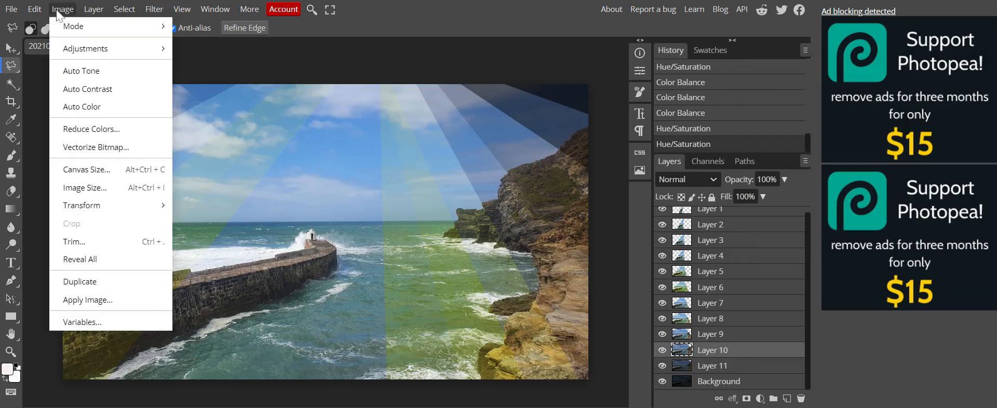
pyautogui.moveTo(127, 48)
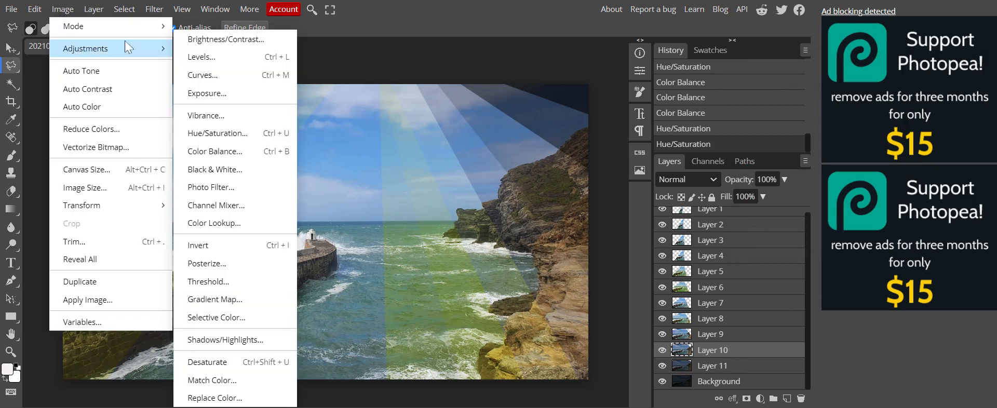
pyautogui.click(243, 136)
pyautogui.moveTo(836, 200); pyautogui.dragTo(825, 201)
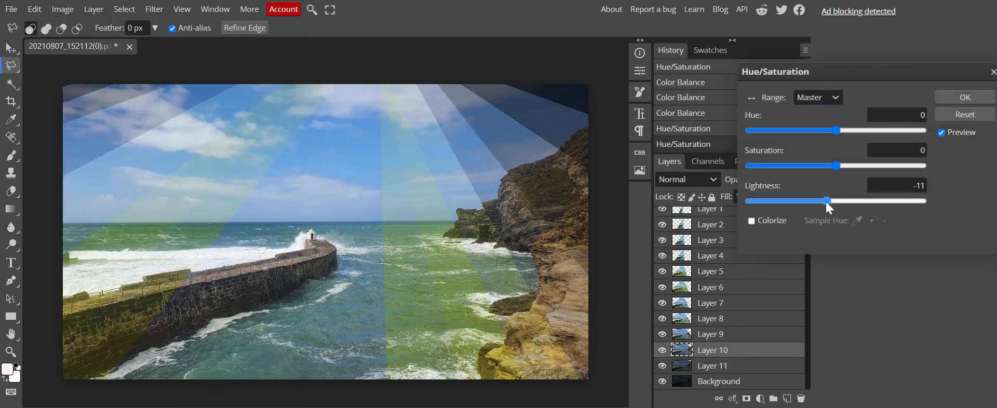
pyautogui.click(964, 97)
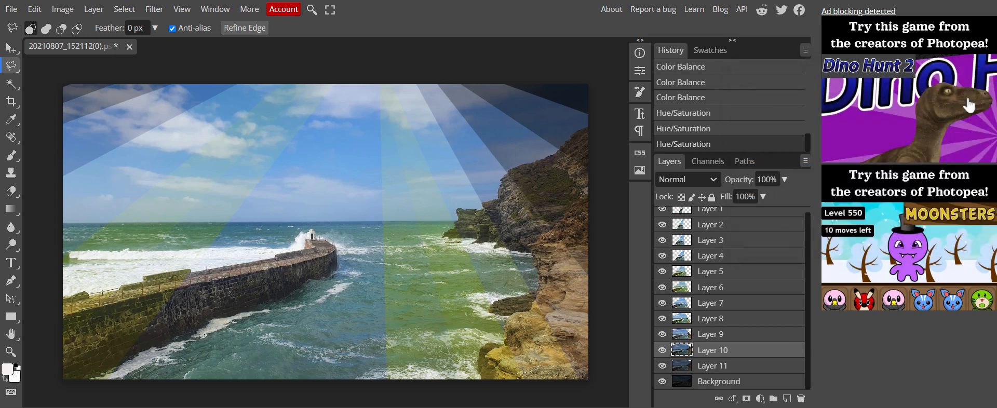
# Flatten the image into a single layer and apply a Brightness/Contrast adjustment with brightness -1 and contrast about 38.
pyautogui.click(94, 9)
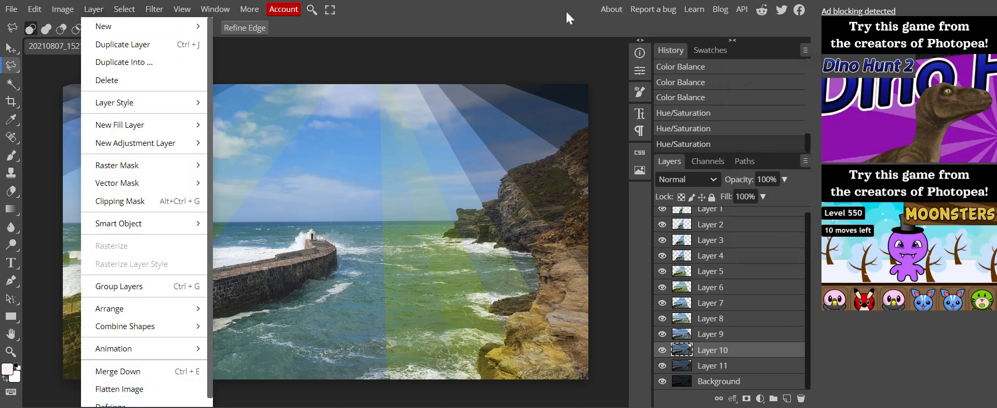
pyautogui.click(118, 389)
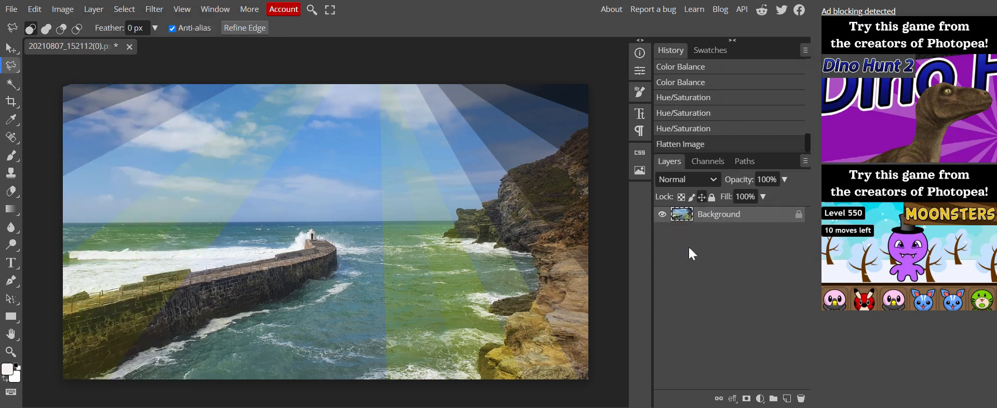
pyautogui.click(63, 9)
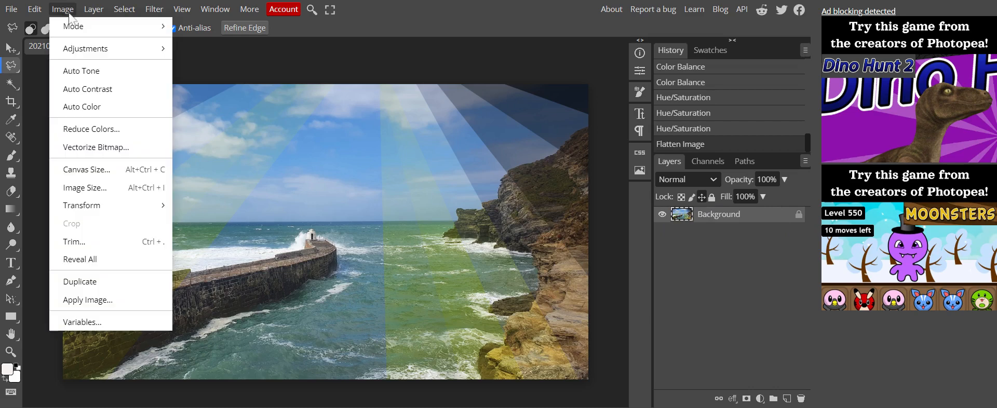
pyautogui.moveTo(104, 49)
pyautogui.click(211, 41)
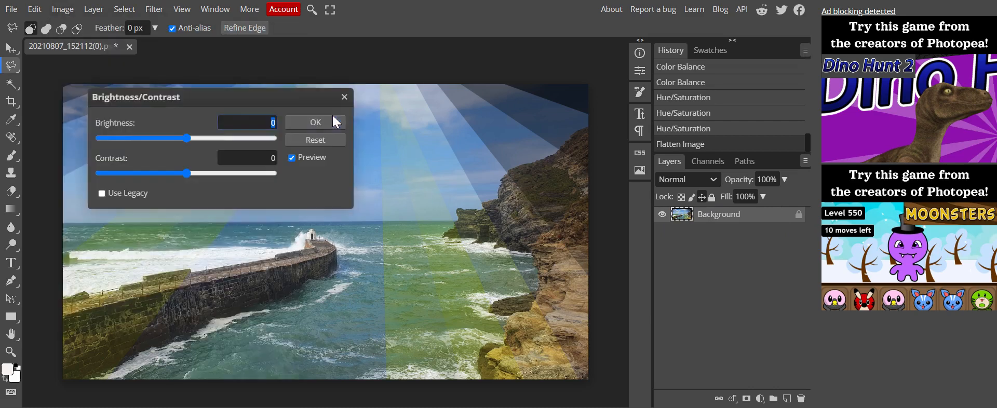
pyautogui.moveTo(254, 94); pyautogui.dragTo(791, 148)
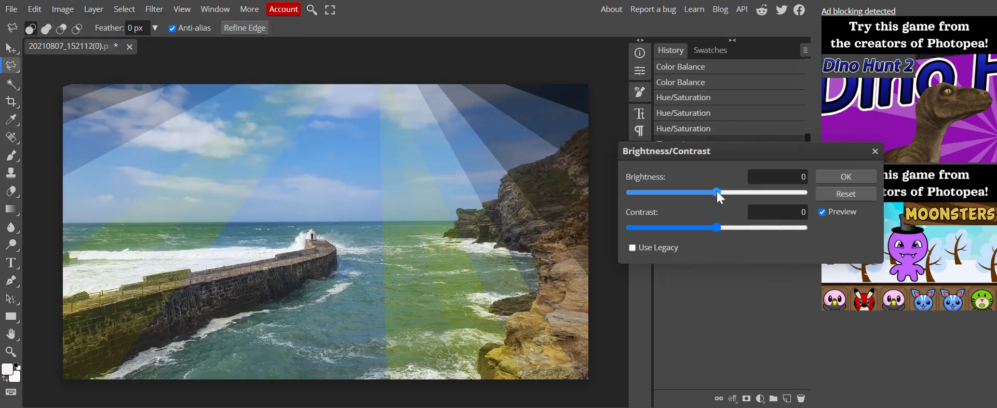
pyautogui.moveTo(717, 191); pyautogui.dragTo(717, 193)
pyautogui.moveTo(717, 228); pyautogui.dragTo(755, 224)
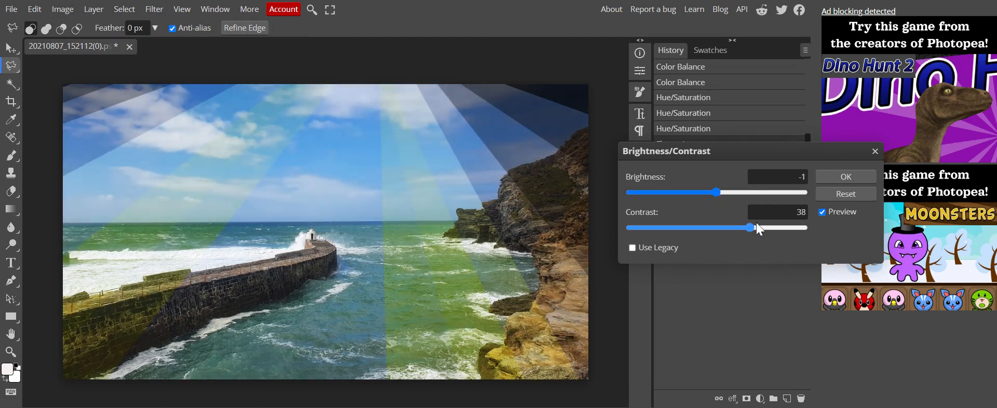
pyautogui.click(846, 177)
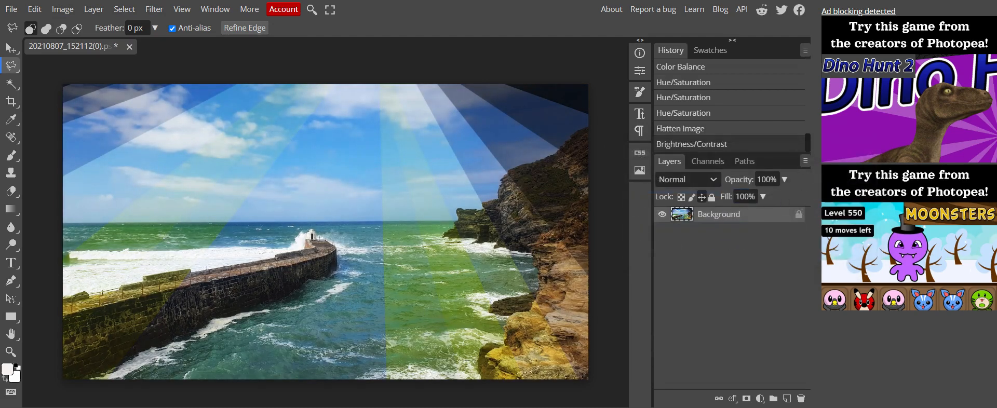
# Prepare a JPG export of the flattened image with a name starting with LANDSCAPE 12, and close the export dialog.
pyautogui.click(11, 10)
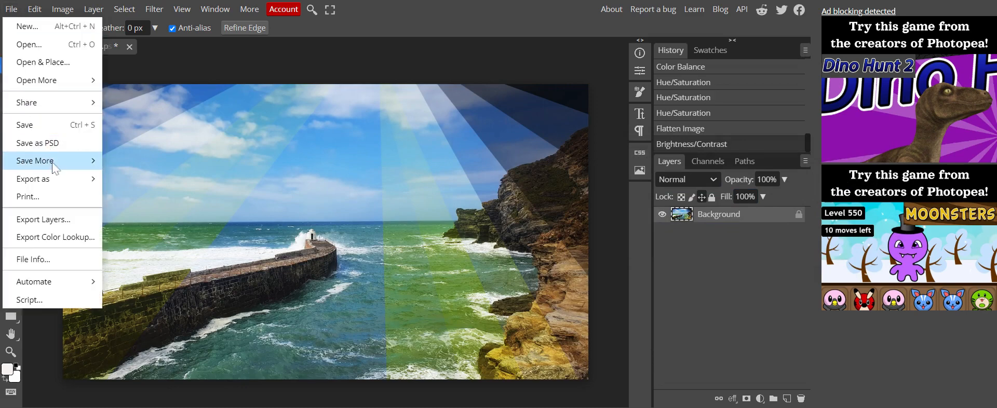
pyautogui.moveTo(59, 183)
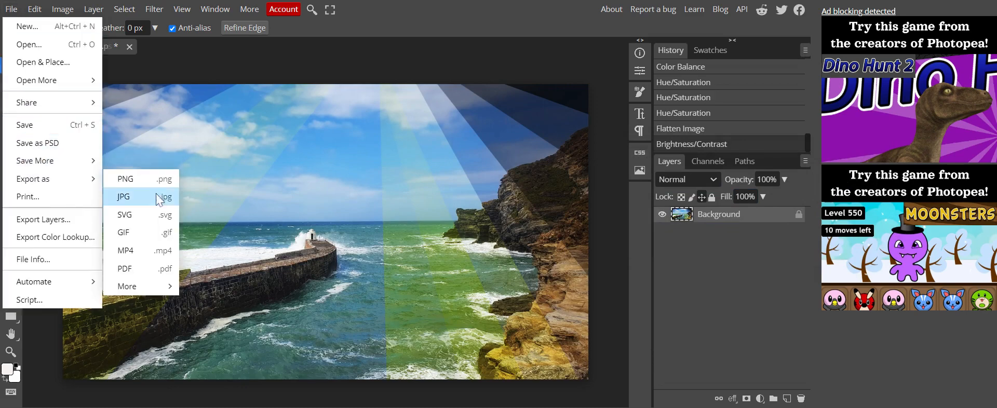
pyautogui.click(124, 197)
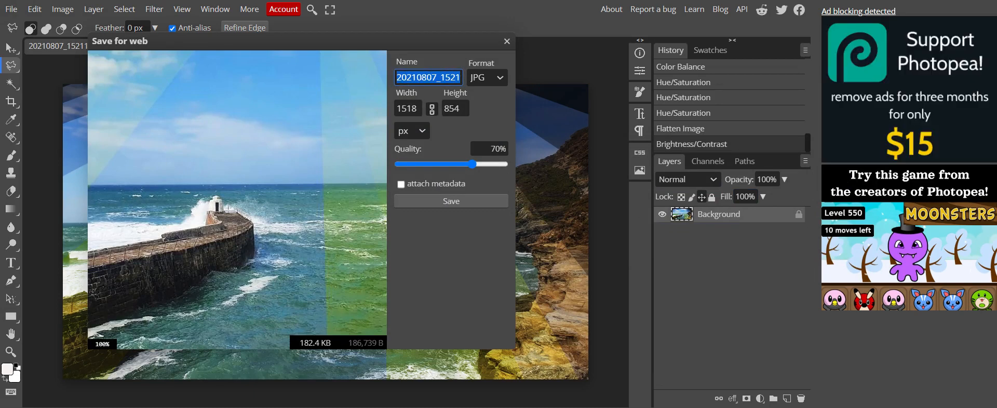
pyautogui.write('LANDSCAPE 12(')
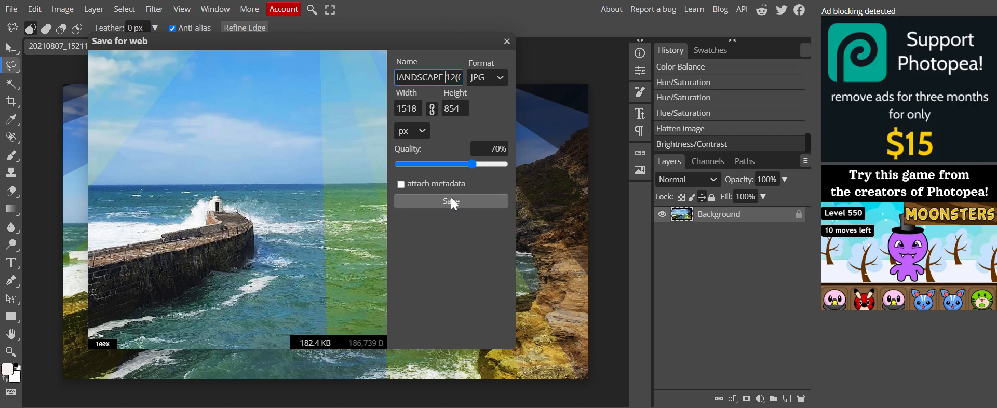
pyautogui.click(507, 42)
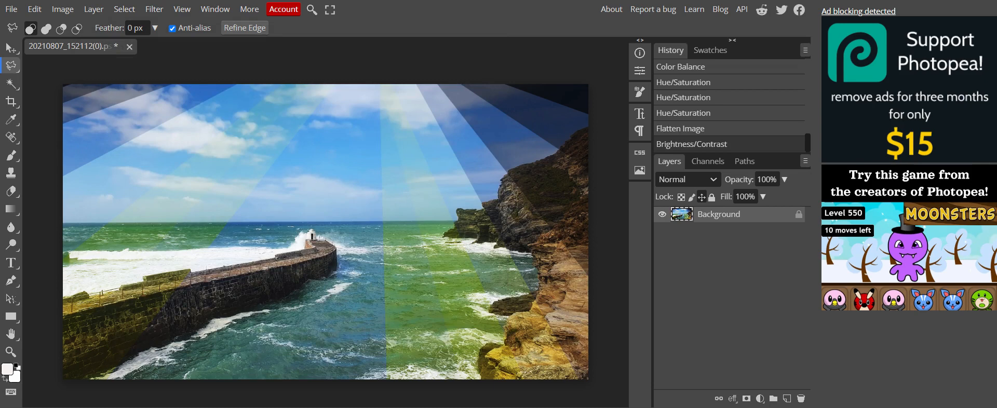
# Step back through the history from the flattened image to the earlier Hue/Saturation states to review the separate layers.
pyautogui.click(730, 129)
pyautogui.click(730, 115)
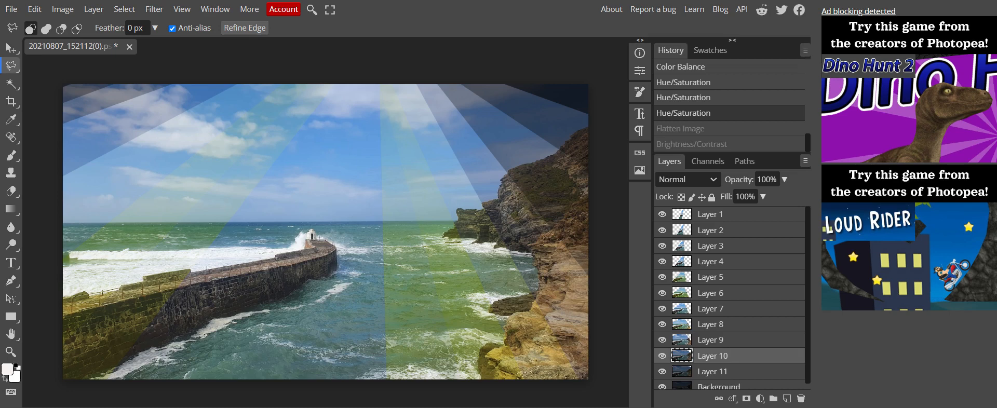
pyautogui.click(698, 129)
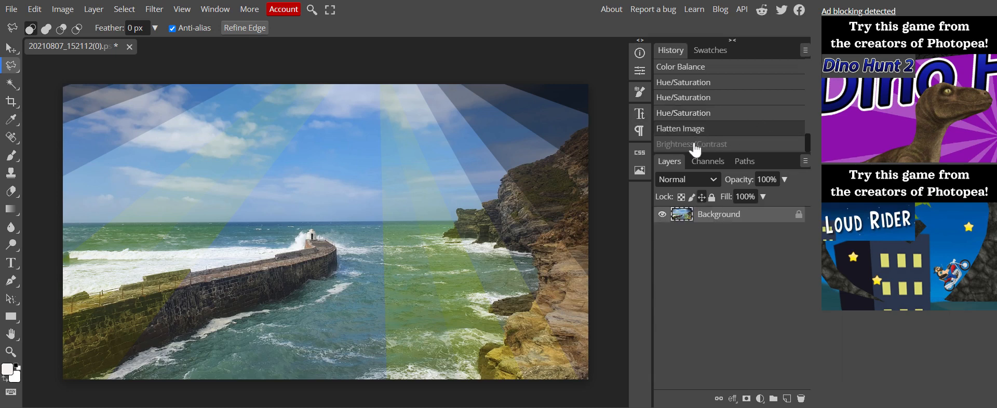
pyautogui.click(693, 113)
pyautogui.click(691, 98)
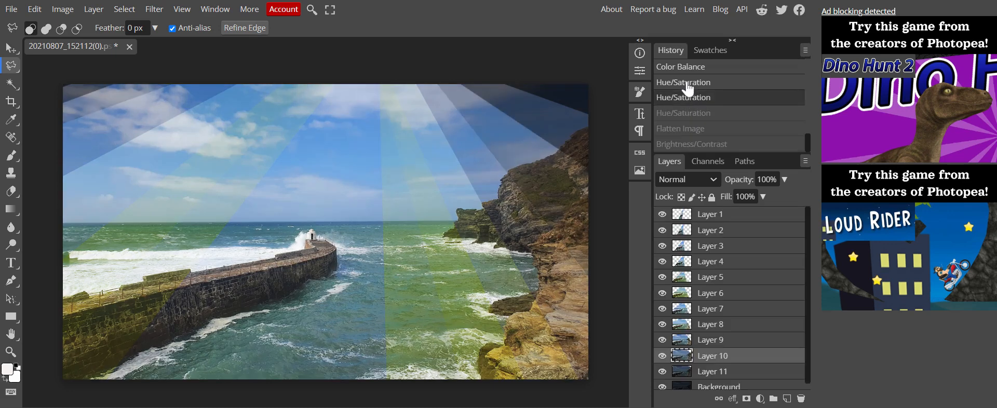
pyautogui.click(688, 89)
# Compare the image before and after the Color Balance tints by visiting the surrounding history states.
pyautogui.scroll(3, 688, 89)
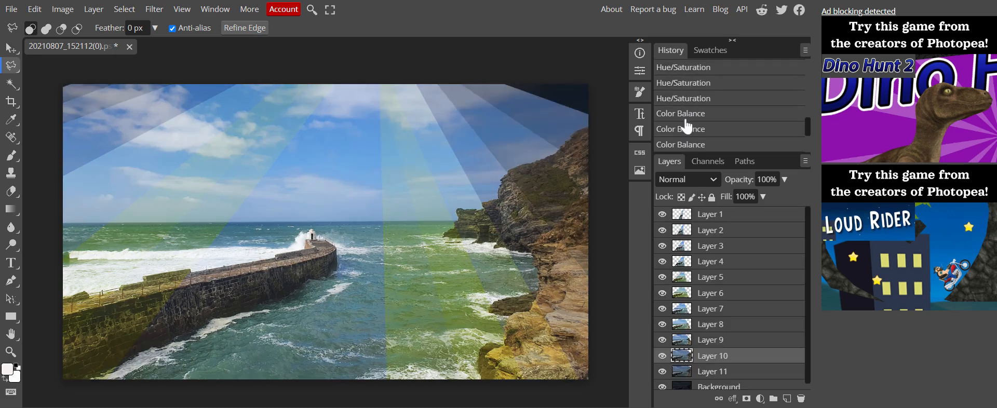
pyautogui.click(685, 115)
pyautogui.click(685, 99)
pyautogui.click(683, 89)
pyautogui.click(680, 119)
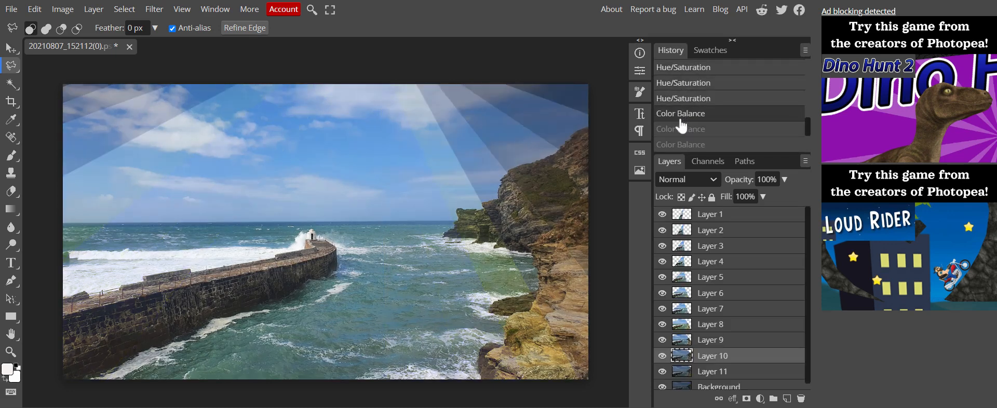
pyautogui.click(680, 130)
pyautogui.scroll(-3, 677, 143)
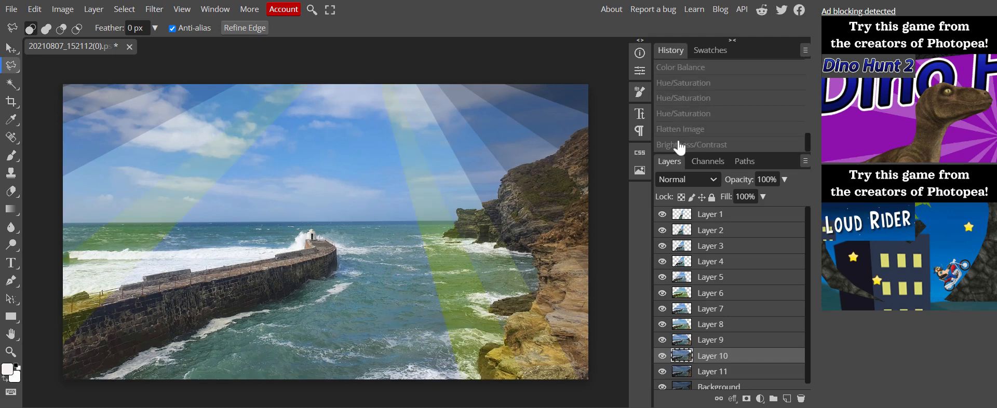
# Review the history from the last Lasso Select and paste, through the darkening, up to the third Color Balance state.
pyautogui.scroll(5, 678, 135)
pyautogui.click(670, 103)
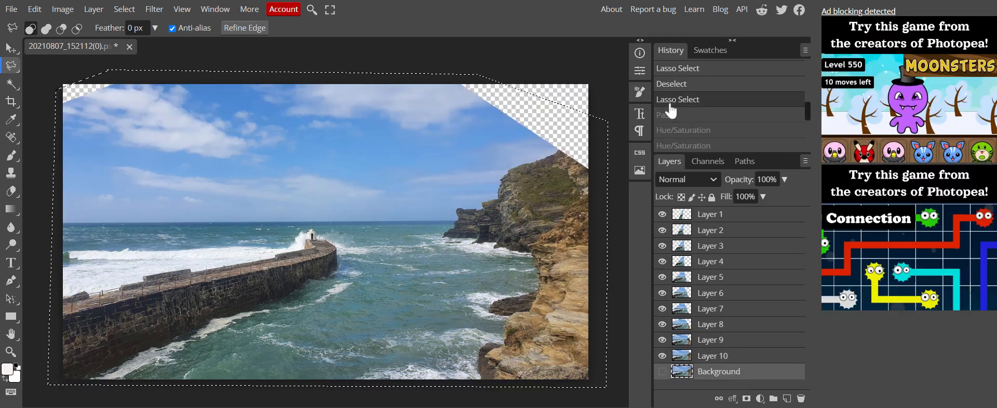
pyautogui.click(670, 118)
pyautogui.click(672, 134)
pyautogui.scroll(-3, 673, 138)
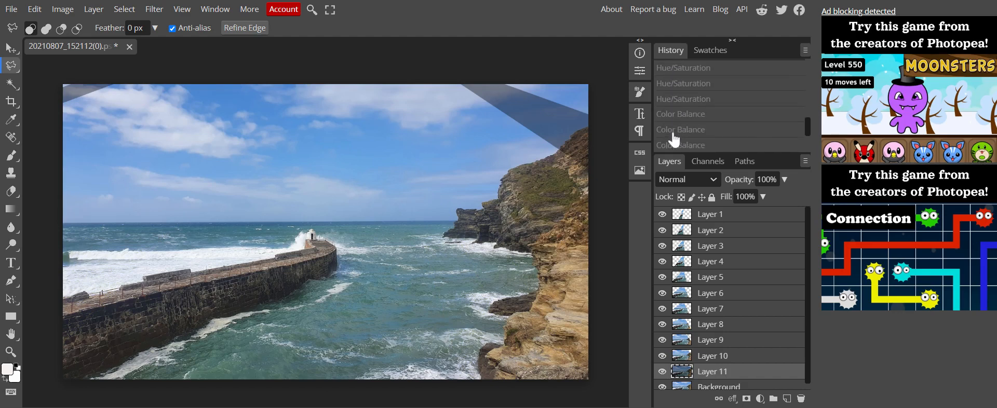
pyautogui.click(670, 131)
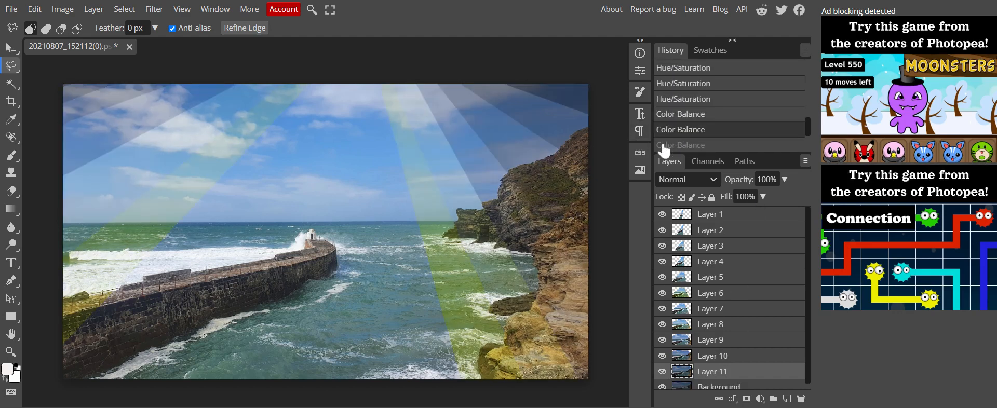
pyautogui.click(663, 146)
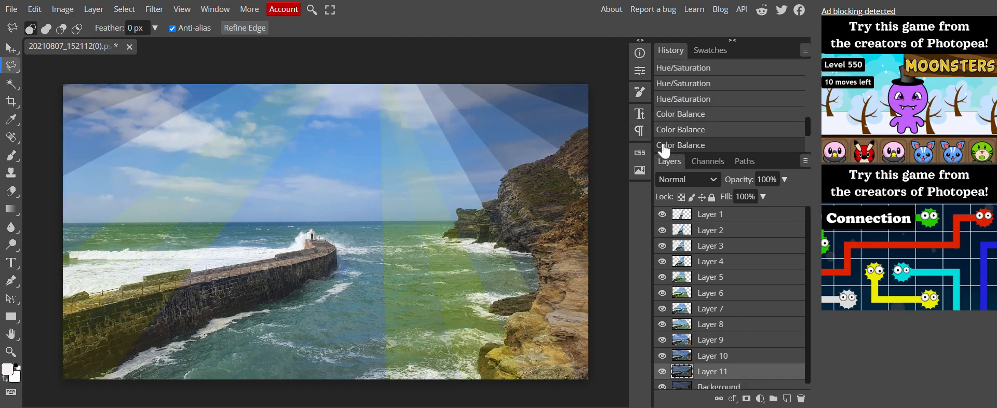